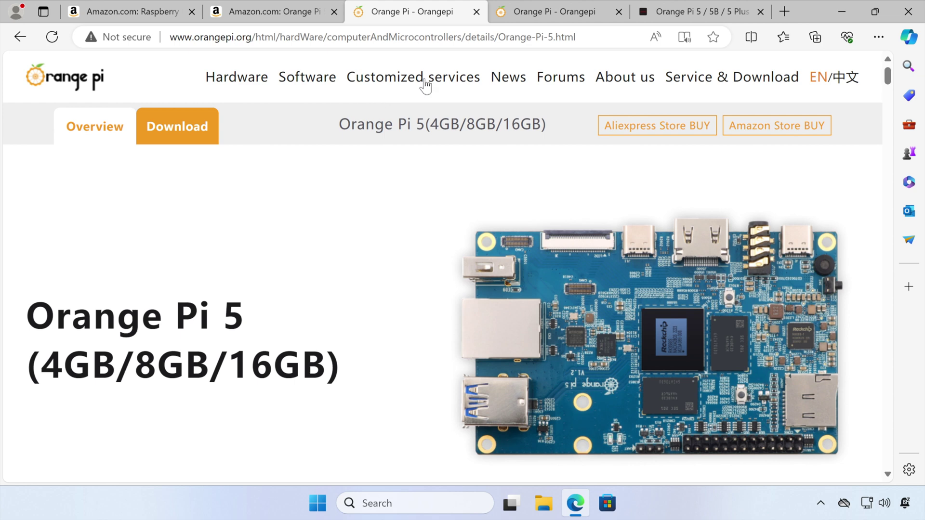
- Review the Orange Pi 5 product introduction, then view its 8GB Amazon listing at $99.99
{"action": "left_click", "coordinate": [528, 12]}
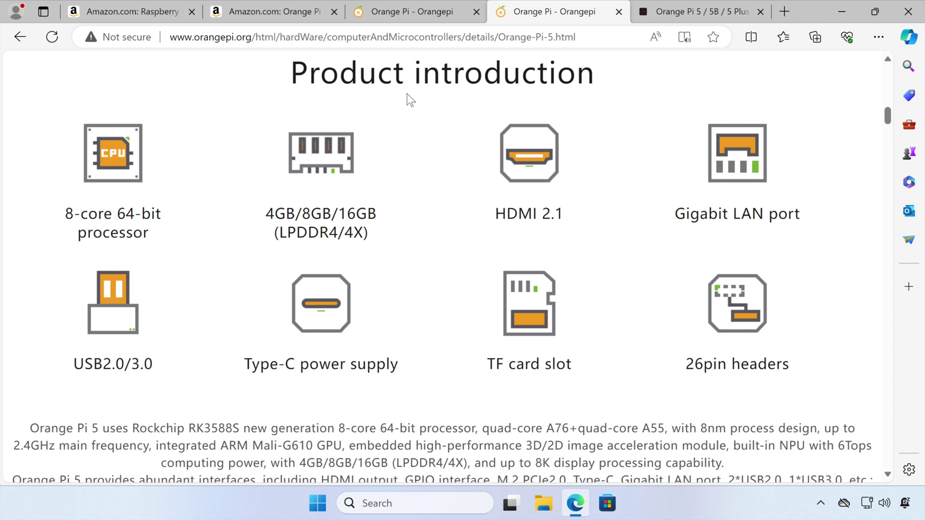
{"action": "left_click", "coordinate": [277, 13]}
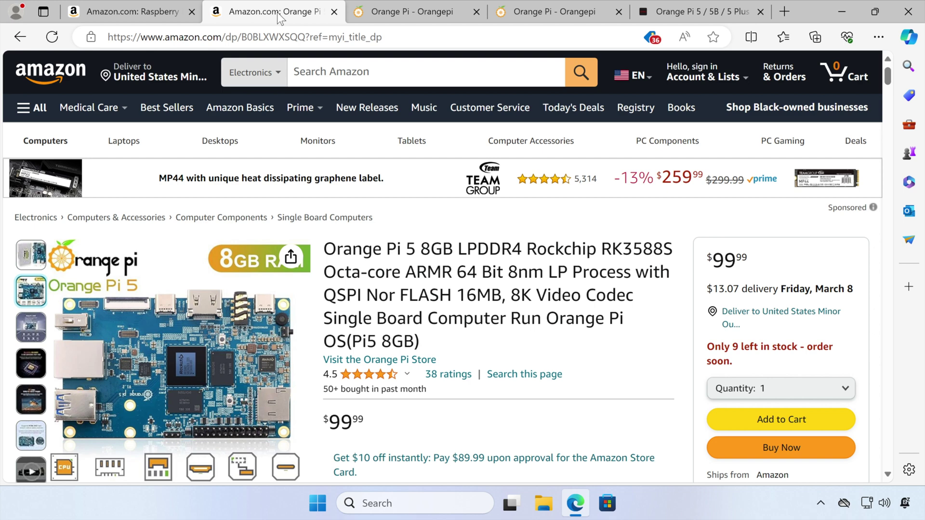
- Show the $97.99 Raspberry Pi 5 8GB Amazon listing to compare with the Orange Pi 5
{"action": "left_click", "coordinate": [155, 14]}
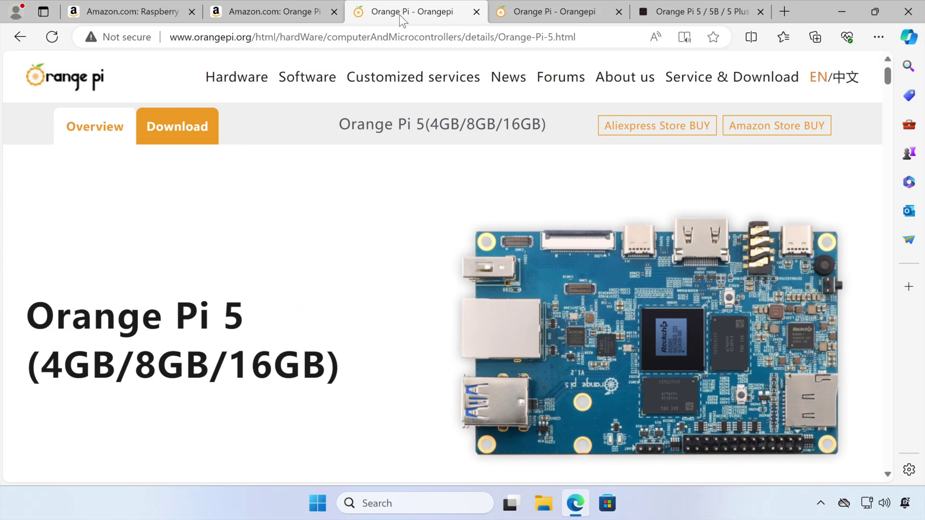
- Browse the Orange Pi 5 Official Images on the download page, then switch to the Armbian Orange Pi 5 page
{"action": "left_click", "coordinate": [193, 126]}
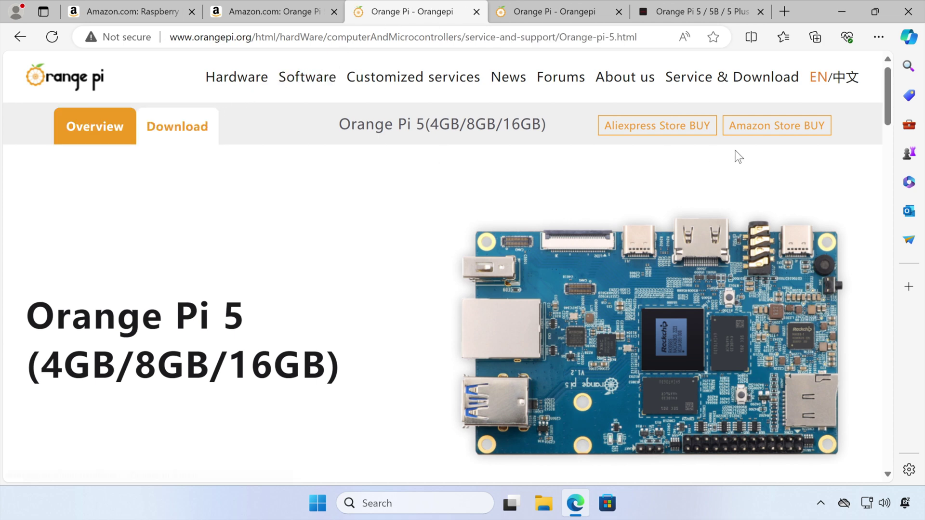
{"action": "left_click_drag", "start_coordinate": [887, 92], "coordinate": [880, 225]}
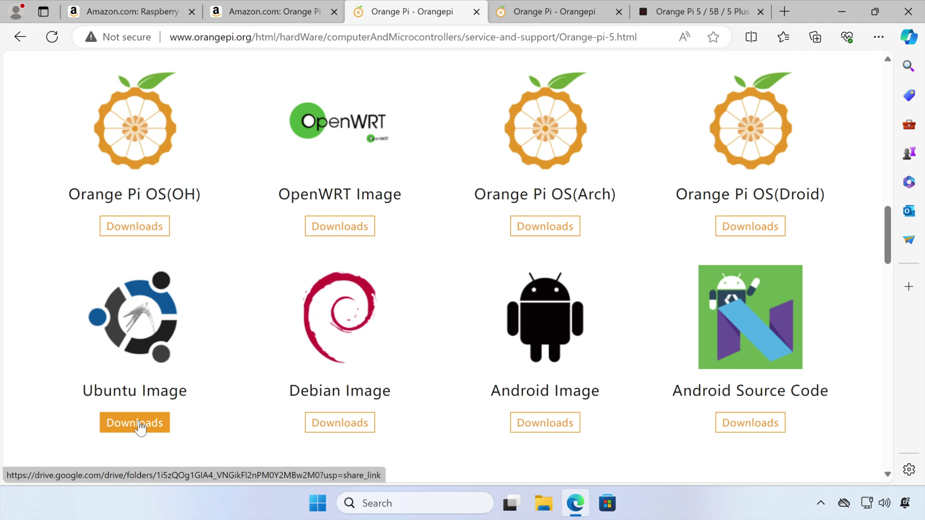
{"action": "left_click", "coordinate": [668, 12]}
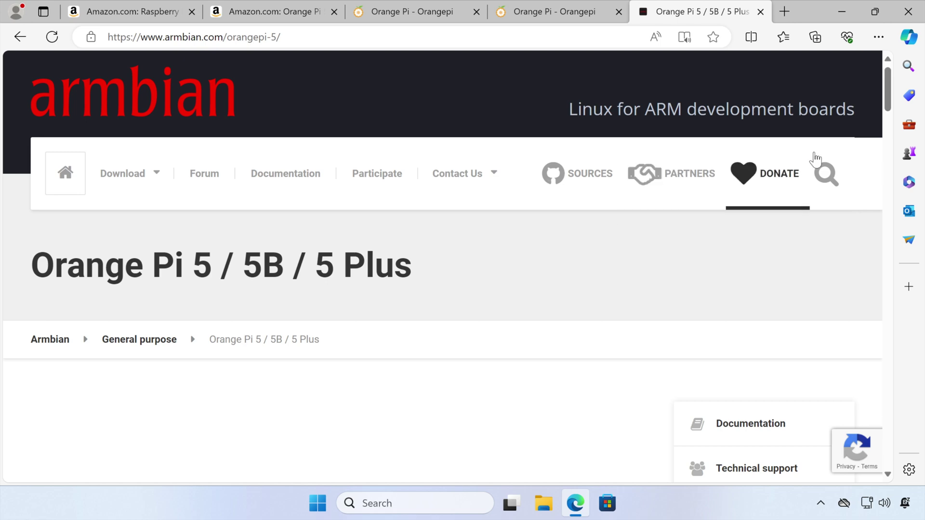
- Download the 1.3GB Armbian 24.2.1 Jammy 3D/VPU Accel XFCE Desktop image from Stable releases
{"action": "scroll", "coordinate": [885, 97], "scroll_direction": "down", "scroll_amount": 10}
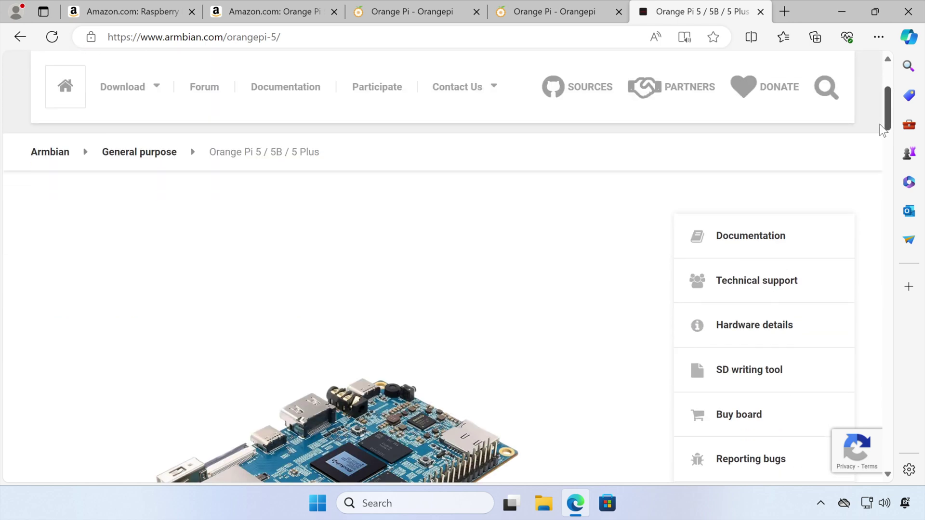
{"action": "left_click_drag", "start_coordinate": [879, 151], "coordinate": [876, 195]}
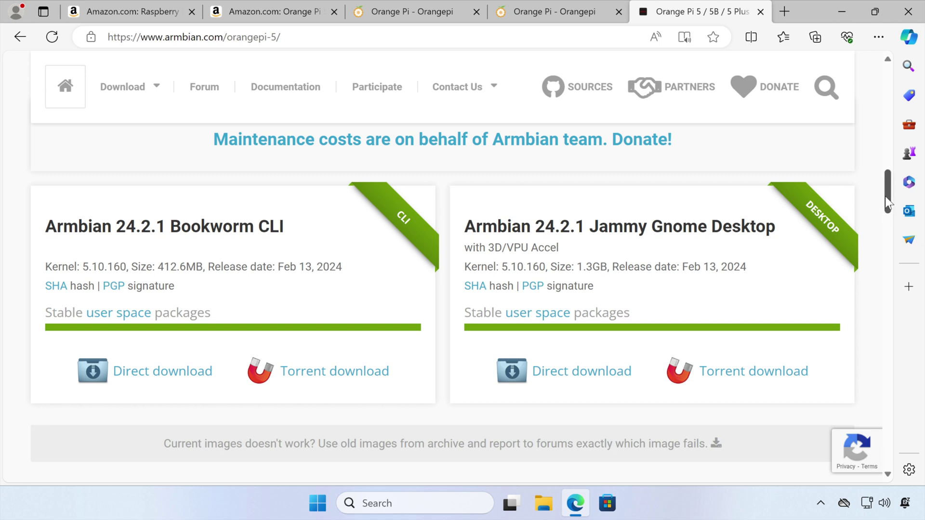
{"action": "left_click_drag", "start_coordinate": [887, 186], "coordinate": [883, 285]}
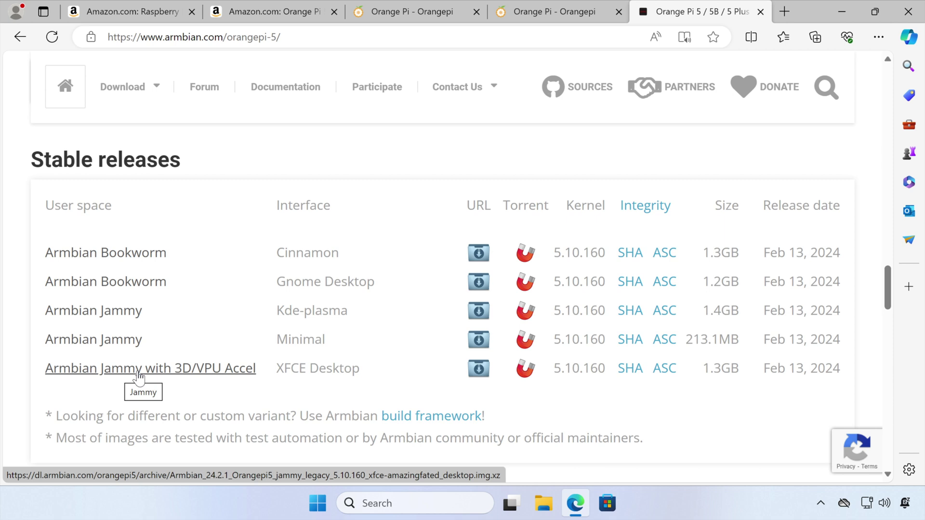
{"action": "left_click", "coordinate": [138, 378]}
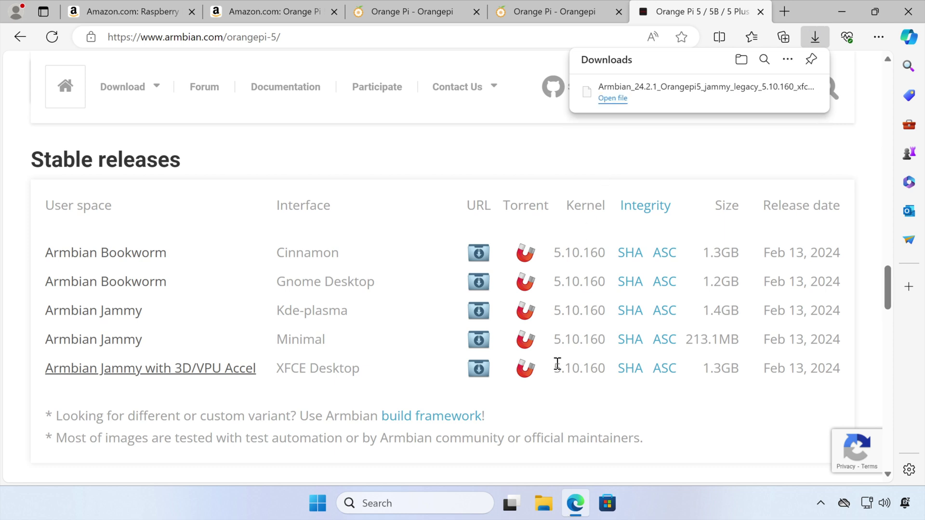
{"action": "left_click", "coordinate": [543, 502]}
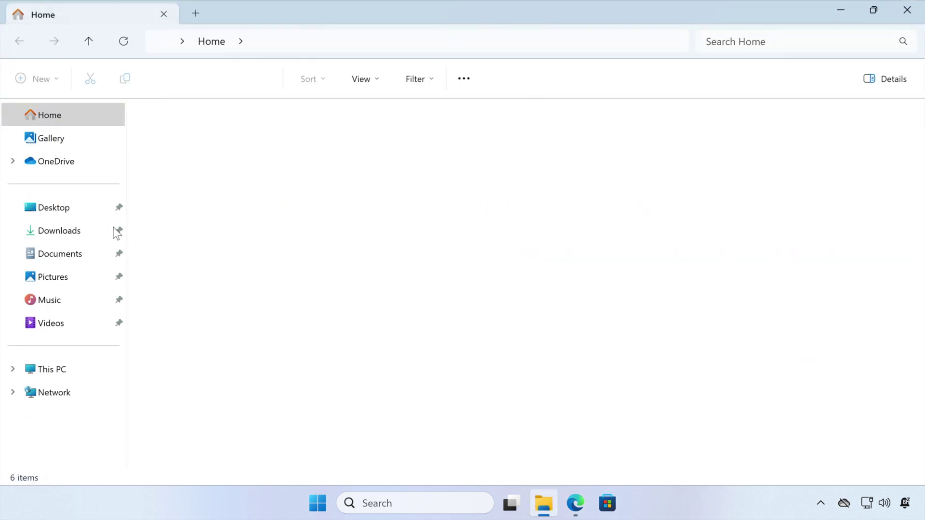
- Confirm the 1.30 GB Armbian .img.xz in Downloads, then bring Raspberry Pi Imager v1.8.4 forward
{"action": "left_click", "coordinate": [116, 233]}
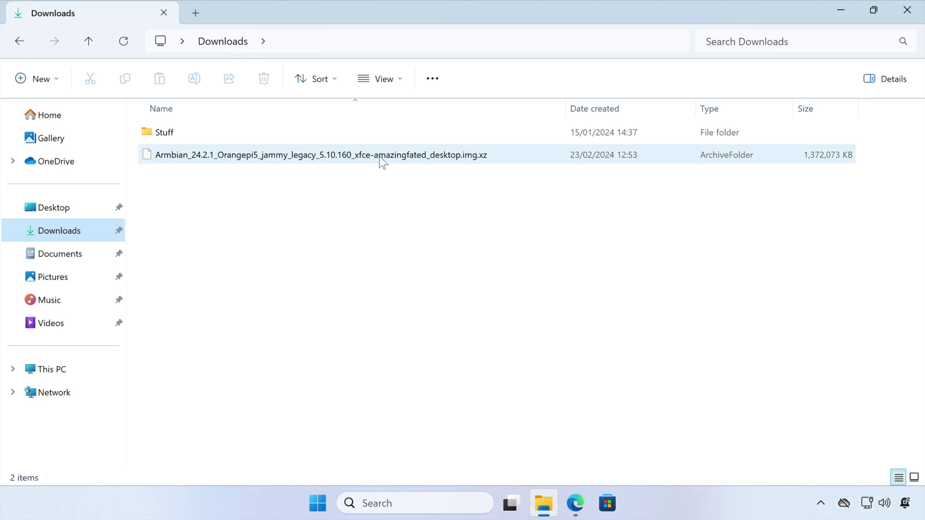
{"action": "left_click", "coordinate": [379, 156]}
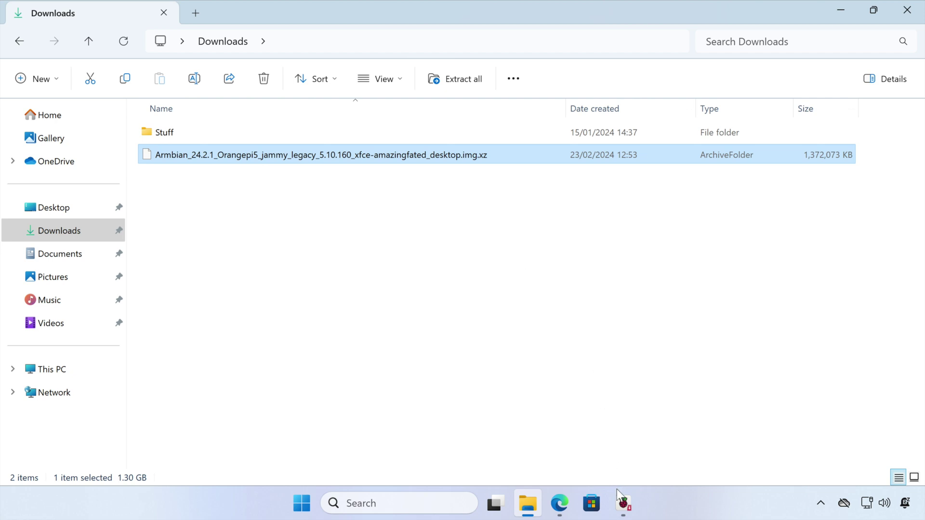
{"action": "left_click", "coordinate": [625, 506]}
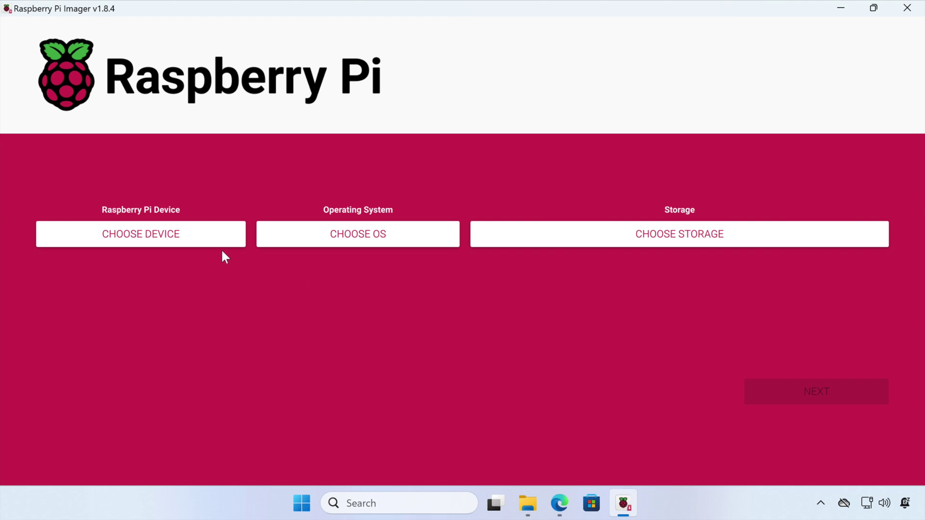
- Choose No filtering, the custom Armbian_24.2.1_Orangepi5 XFCE image, and the 31.9 GB Generic Storage USB drive
{"action": "left_click", "coordinate": [210, 243]}
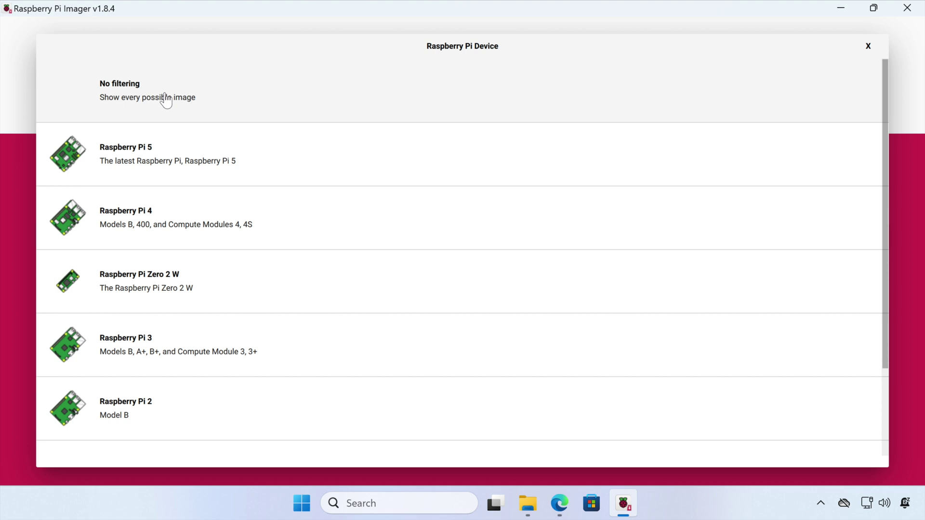
{"action": "left_click", "coordinate": [166, 101]}
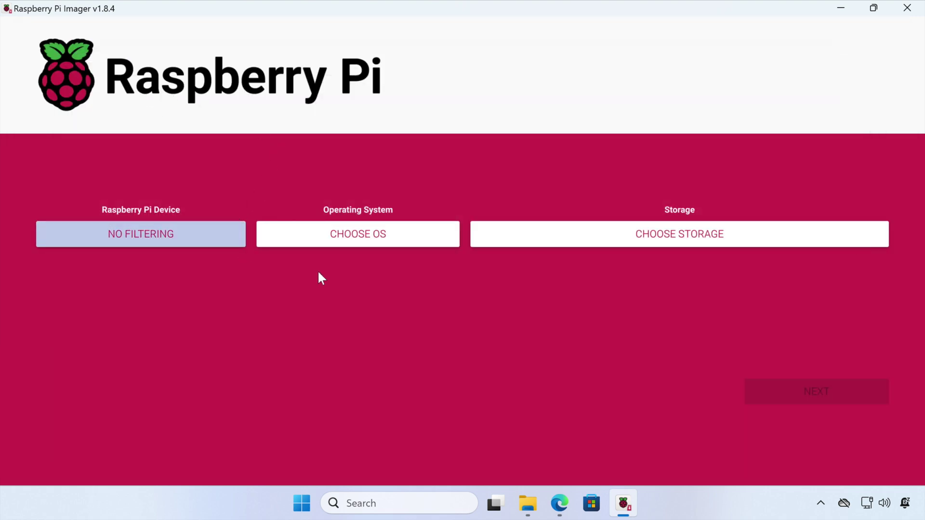
{"action": "left_click", "coordinate": [415, 236]}
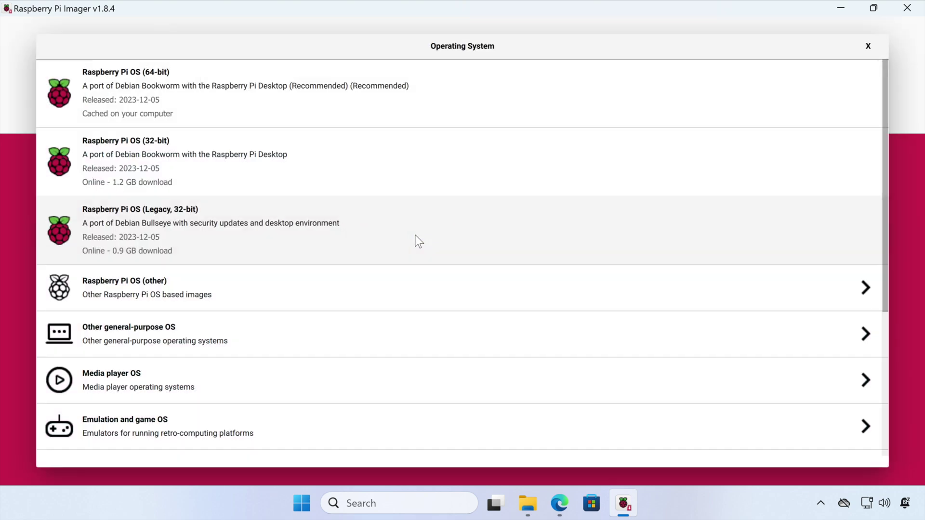
{"action": "scroll", "coordinate": [415, 235], "scroll_direction": "down", "scroll_amount": 5}
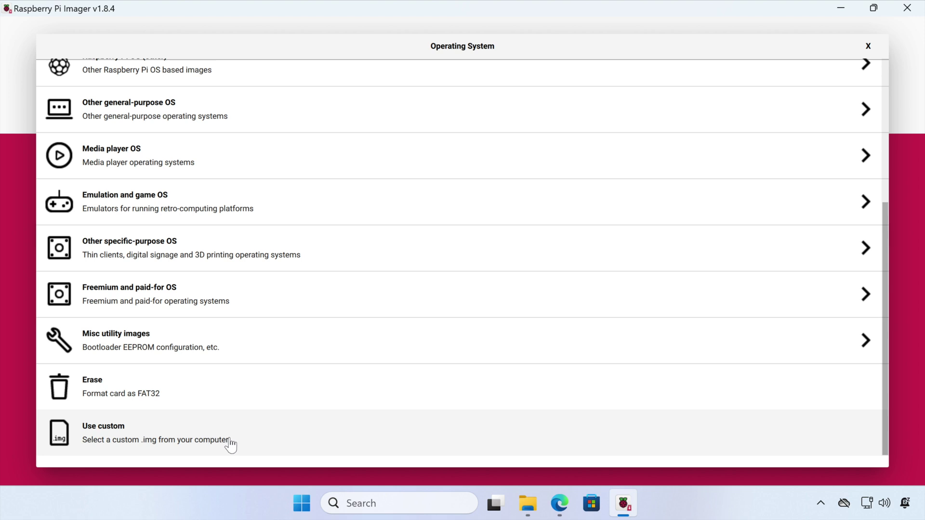
{"action": "left_click", "coordinate": [230, 445]}
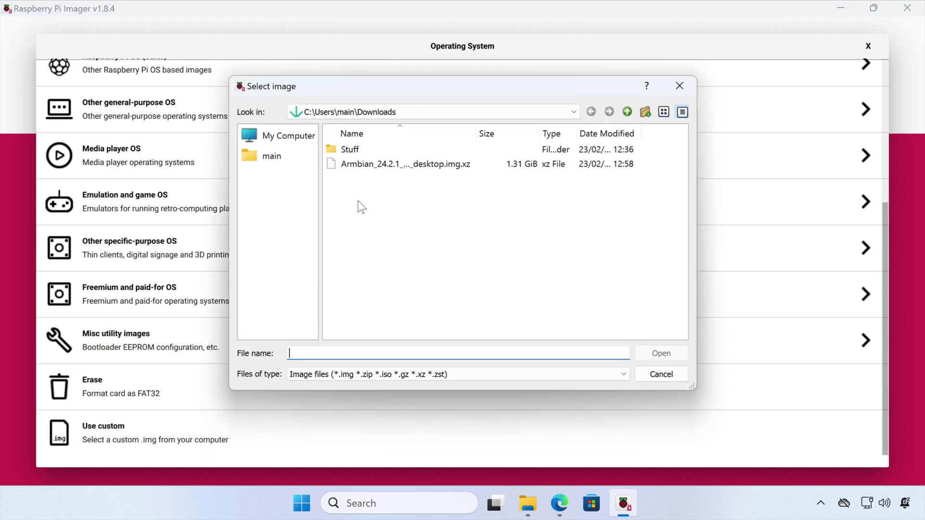
{"action": "left_click", "coordinate": [387, 166]}
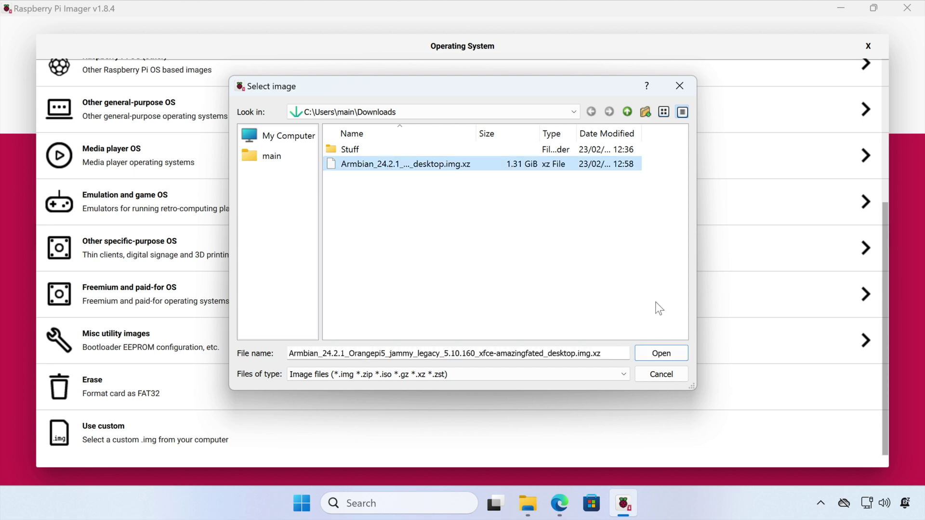
{"action": "left_click", "coordinate": [677, 352]}
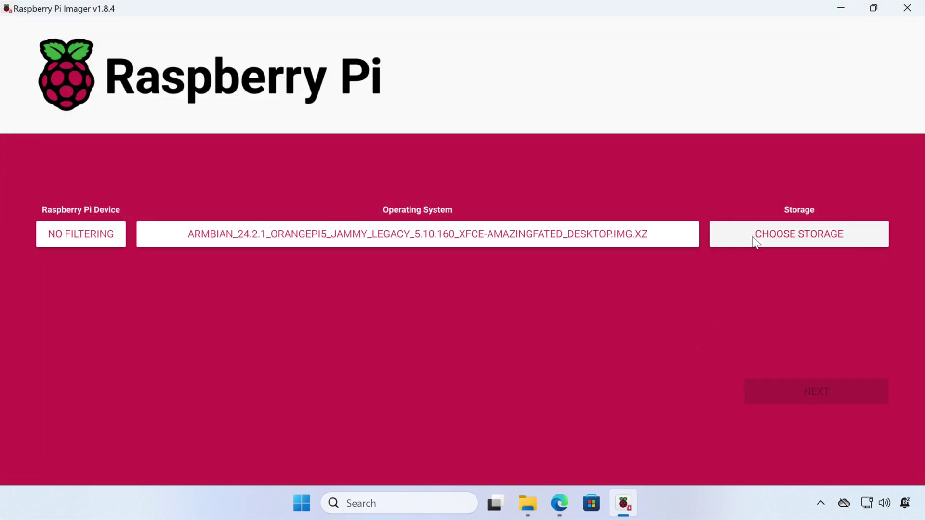
{"action": "left_click", "coordinate": [753, 235]}
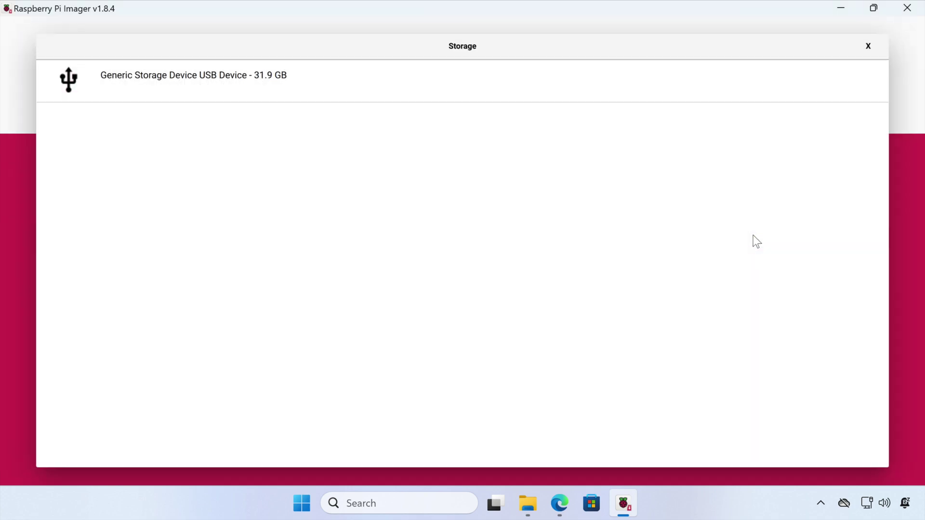
{"action": "left_click", "coordinate": [377, 89]}
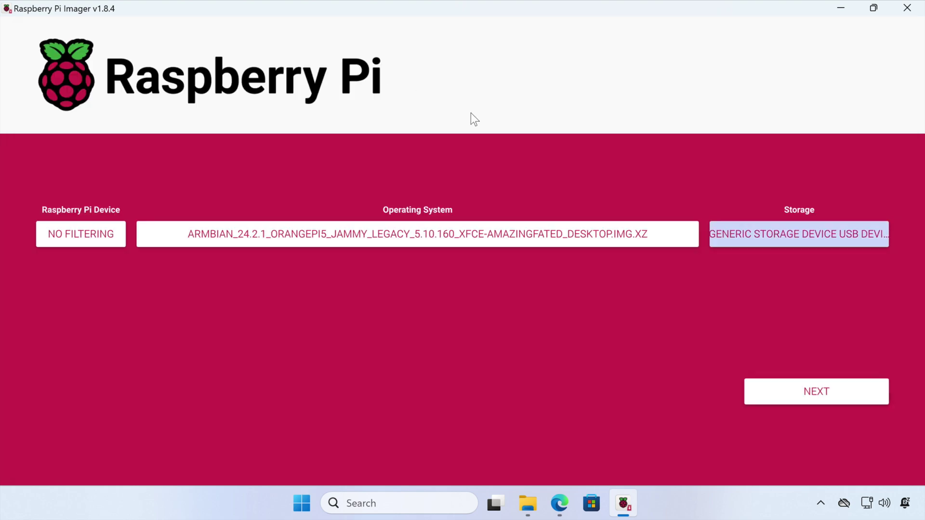
- Skip OS customisation and confirm erasing the Generic Storage USB device to start writing Armbian
{"action": "left_click", "coordinate": [769, 403]}
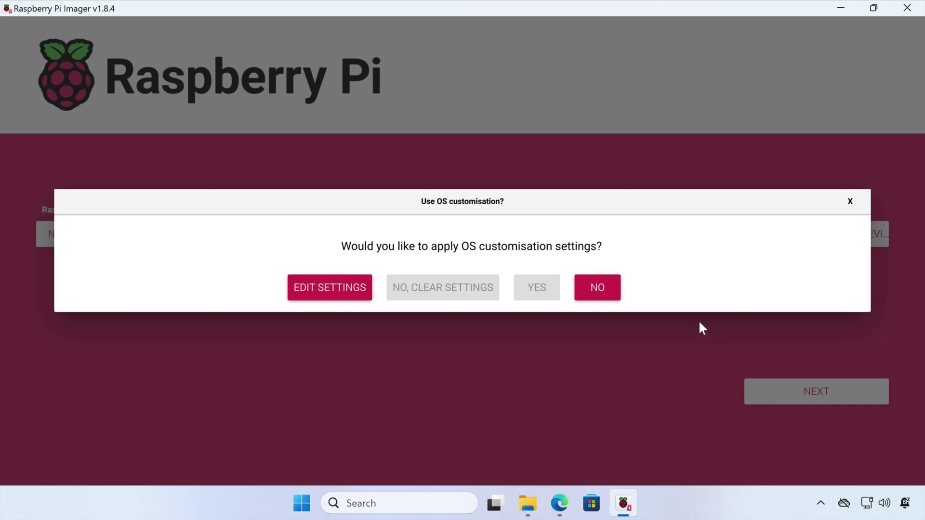
{"action": "left_click", "coordinate": [606, 286]}
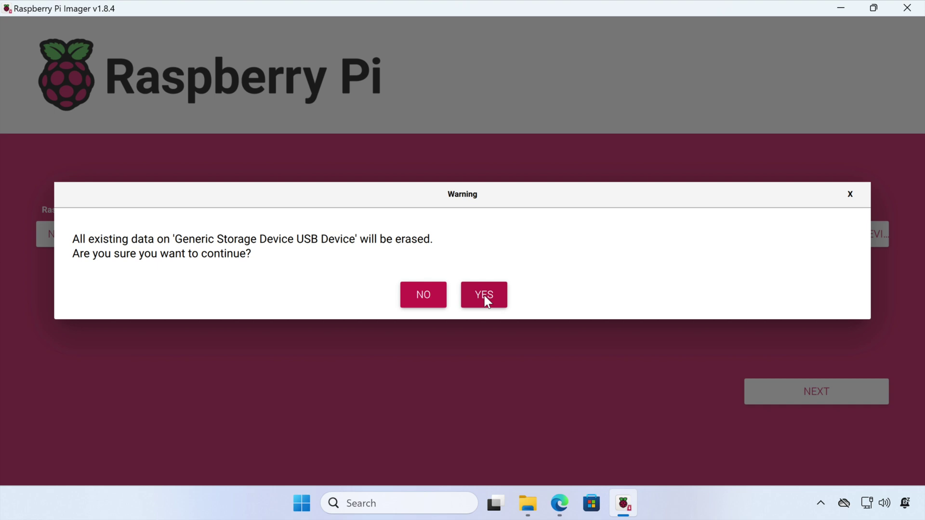
{"action": "left_click", "coordinate": [486, 297]}
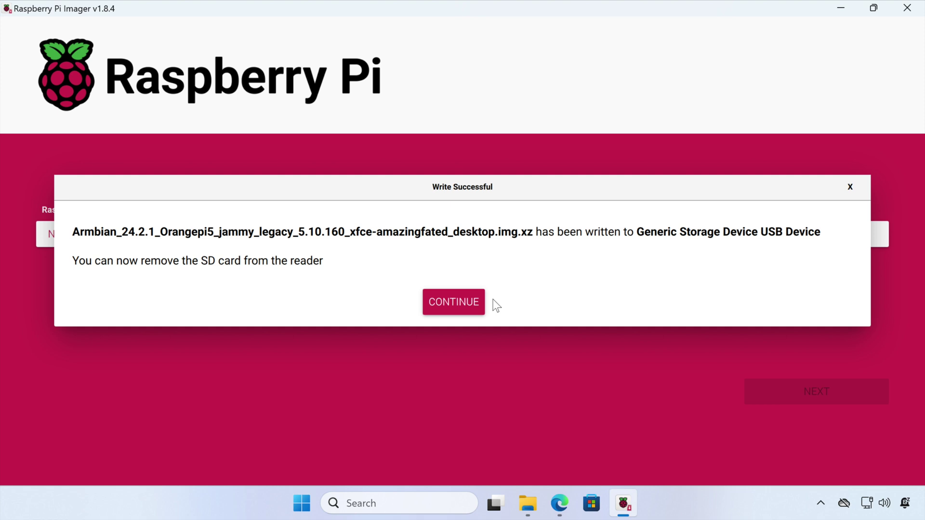
- Dismiss the Write Successful message to return to the Imager's main screen
{"action": "left_click", "coordinate": [479, 302]}
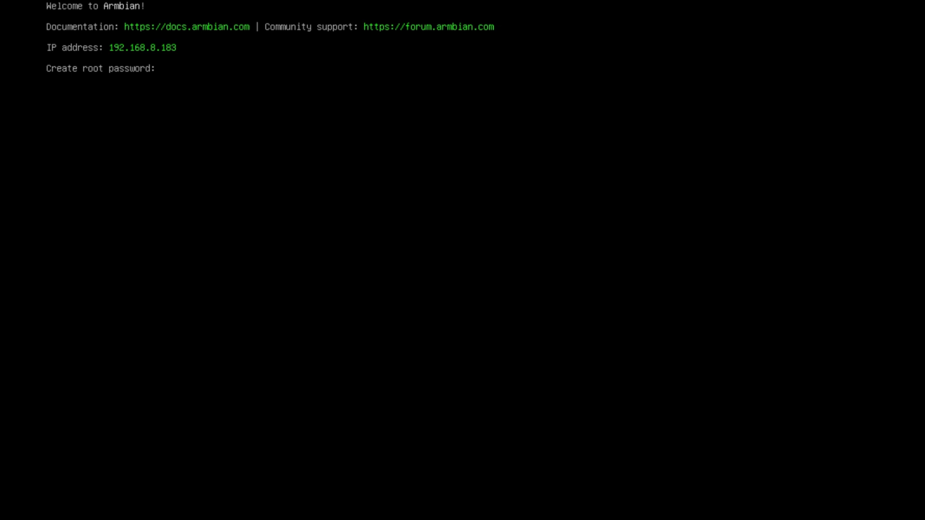
- Enter and confirm the root password, then choose bash (option 1) as the default shell
{"action": "type", "text": "******"}
{"action": "key", "text": "Return"}
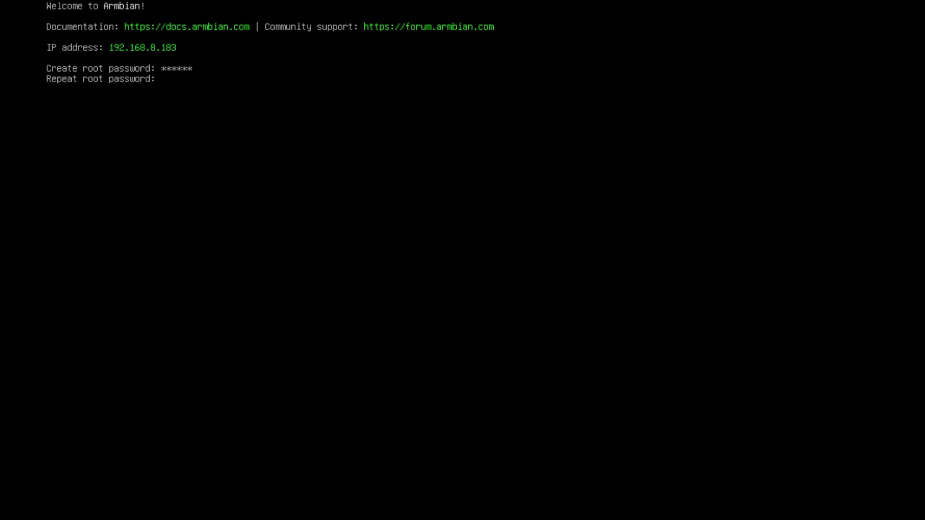
{"action": "type", "text": "******"}
{"action": "key", "text": "Return"}
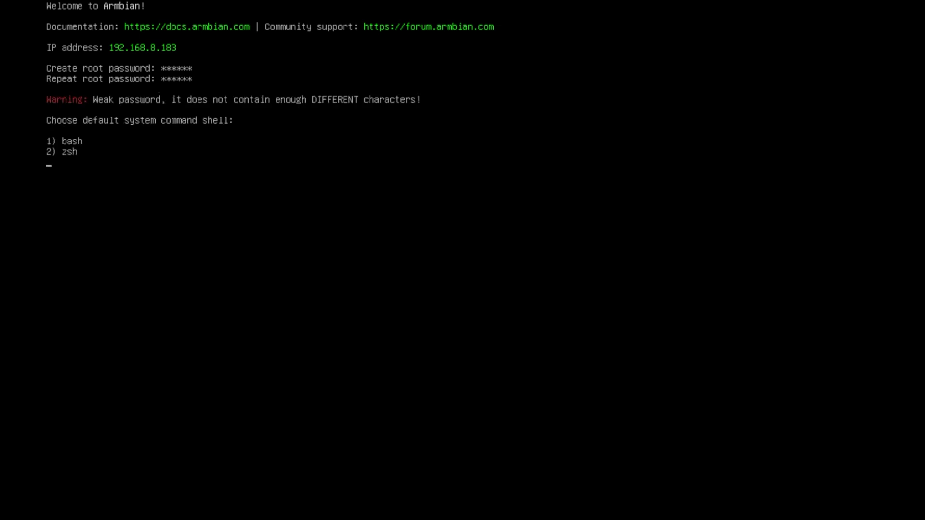
{"action": "type", "text": "1"}
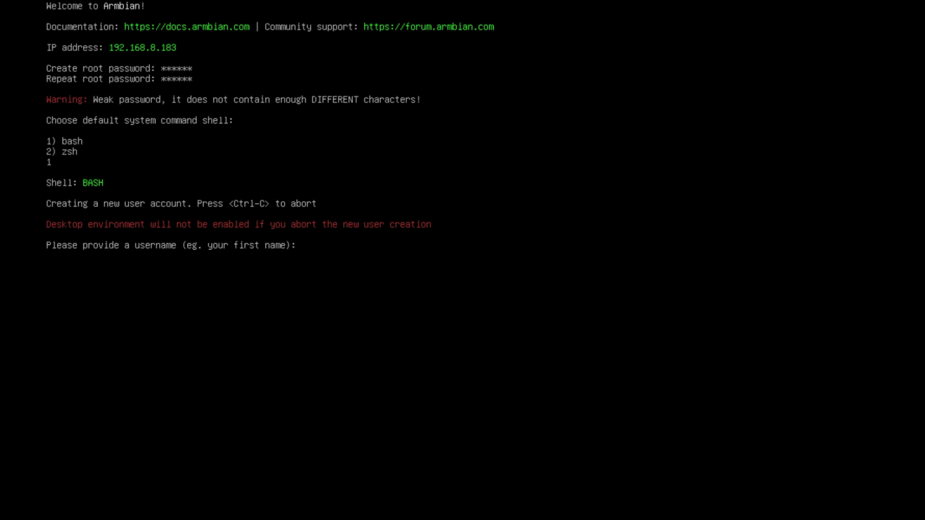
- Create the new user account with its username and password, accepting the suggested real name
{"action": "type", "text": "ladytechtalks"}
{"action": "key", "text": "Return"}
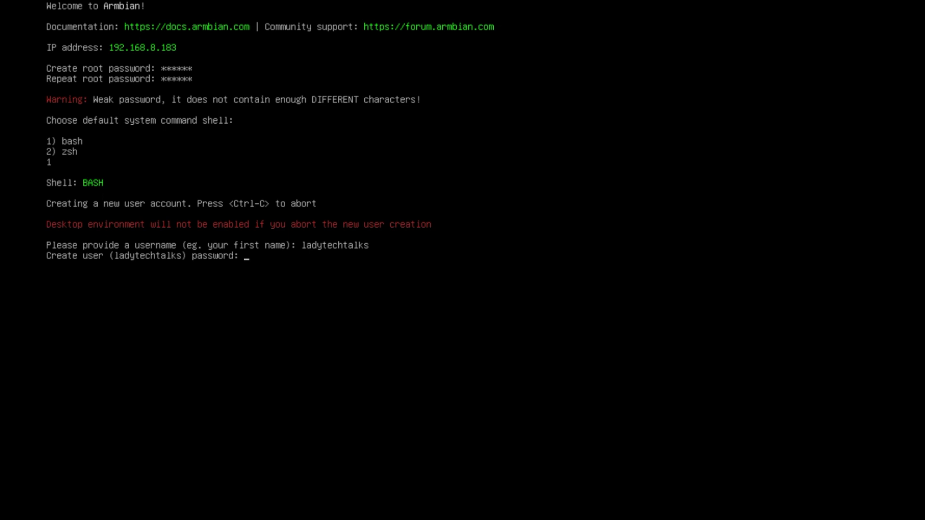
{"action": "type", "text": "******"}
{"action": "key", "text": "Return"}
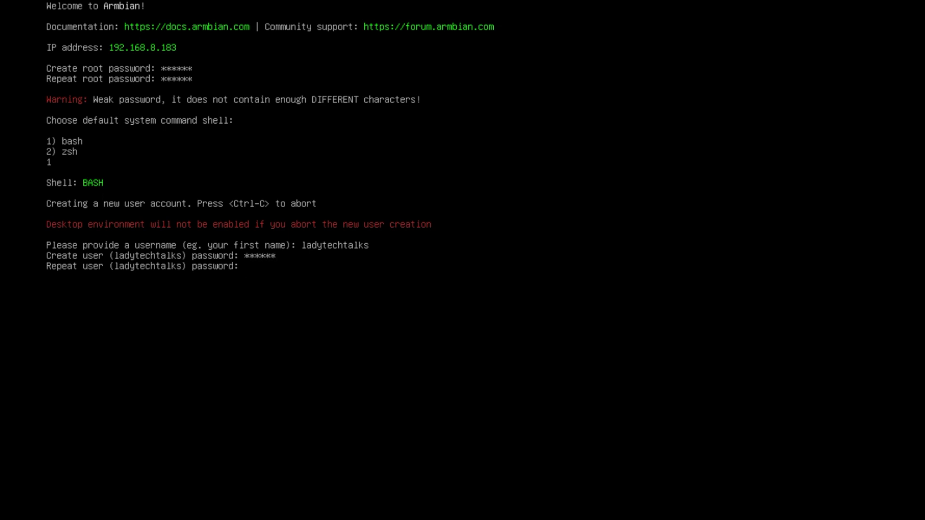
{"action": "type", "text": "******"}
{"action": "key", "text": "Return"}
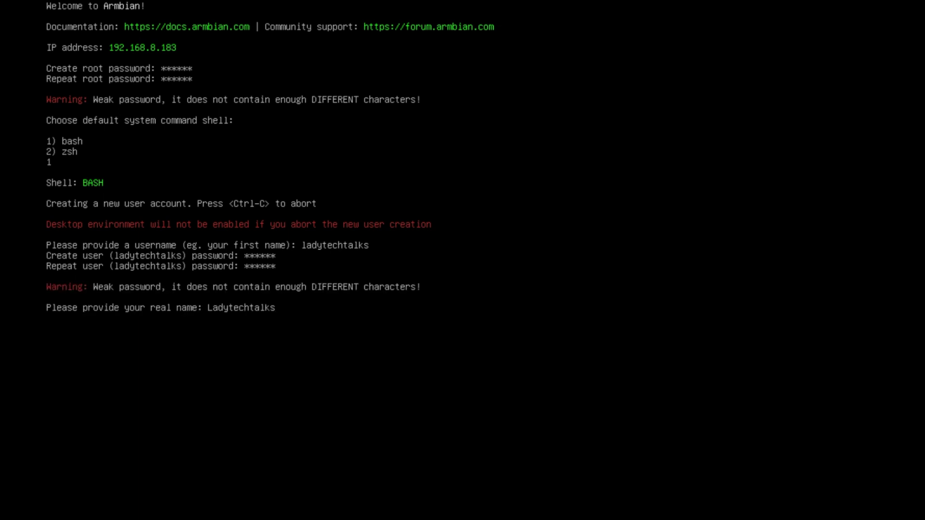
{"action": "key", "text": "Return"}
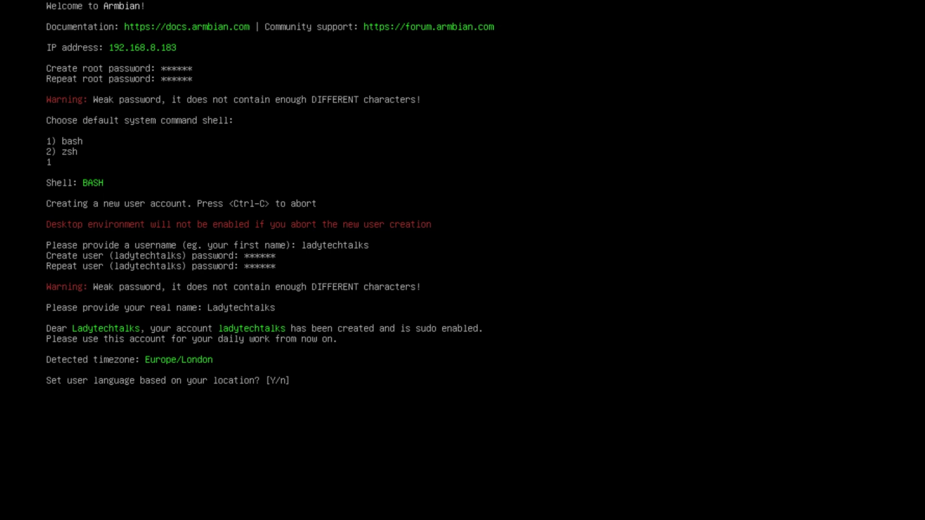
- Answer y to set language by location and pick option 2 to generate the en_GB.UTF-8 locale
{"action": "type", "text": "y"}
{"action": "key", "text": "Return"}
{"action": "type", "text": "y"}
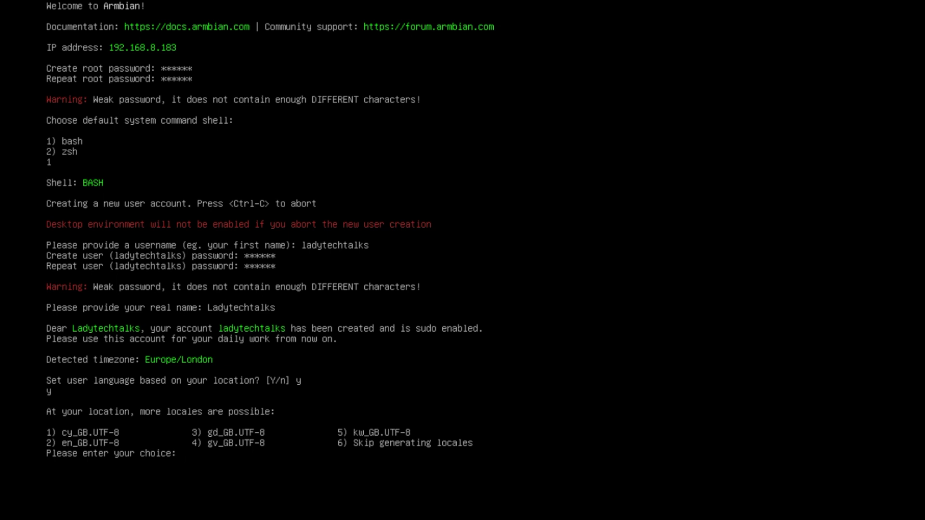
{"action": "type", "text": "2"}
{"action": "key", "text": "Return"}
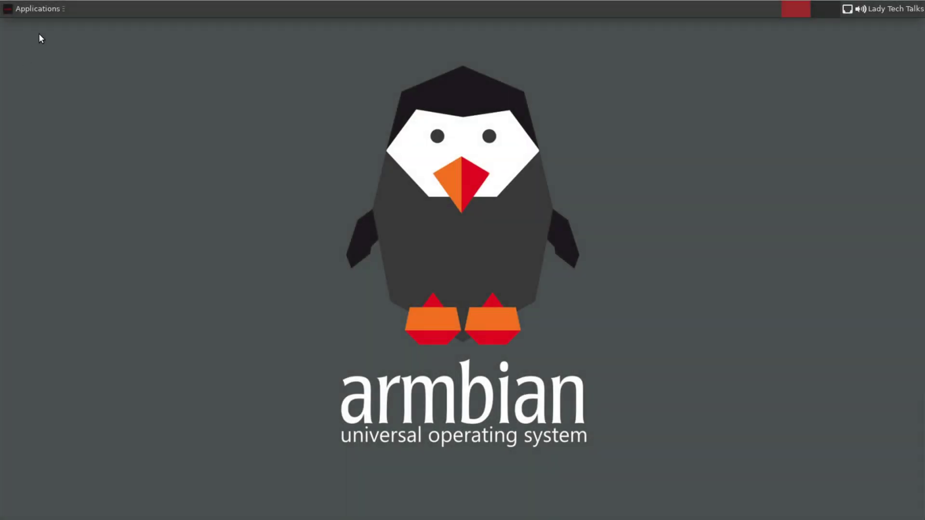
- Open Terminal Emulator from Applications, run neofetch to show the Armbian summary, then clear the screen
{"action": "left_click", "coordinate": [45, 11]}
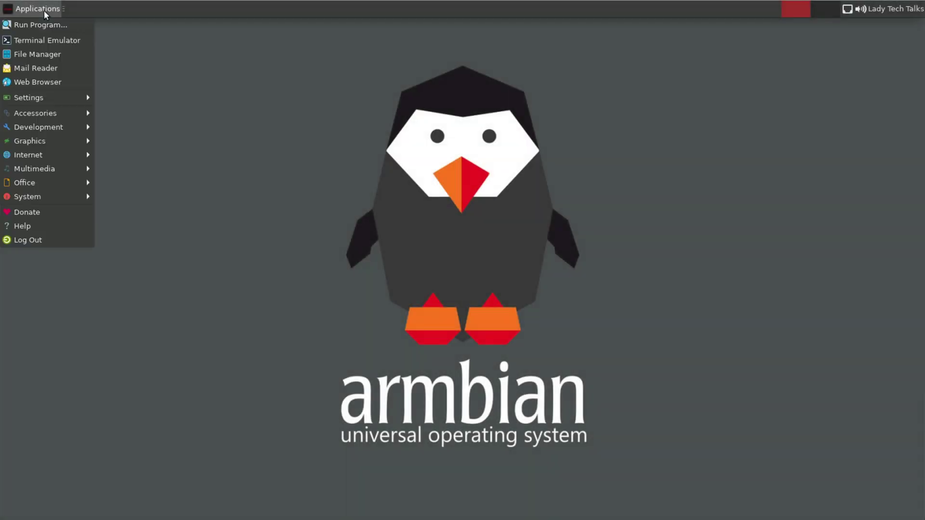
{"action": "left_click", "coordinate": [71, 41]}
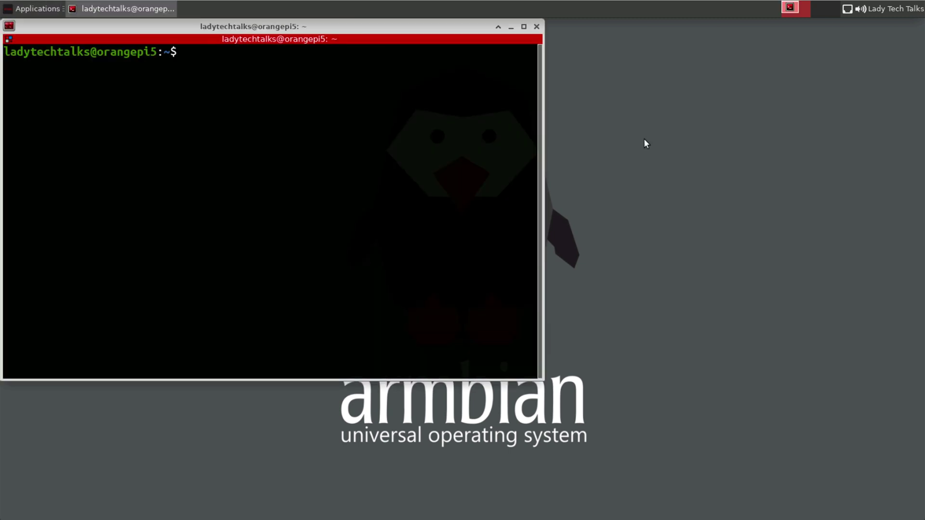
{"action": "type", "text": "neofetch"}
{"action": "key", "text": "Return"}
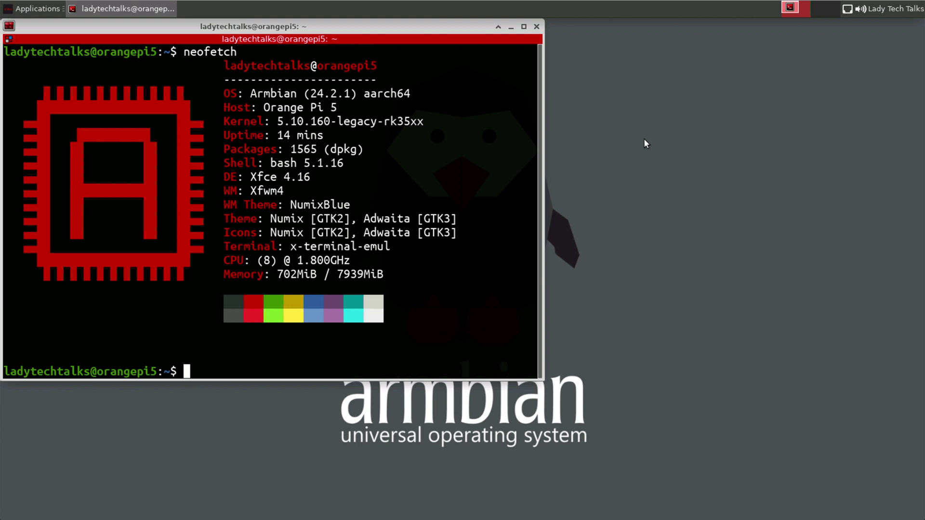
{"action": "type", "text": "clear"}
{"action": "key", "text": "Return"}
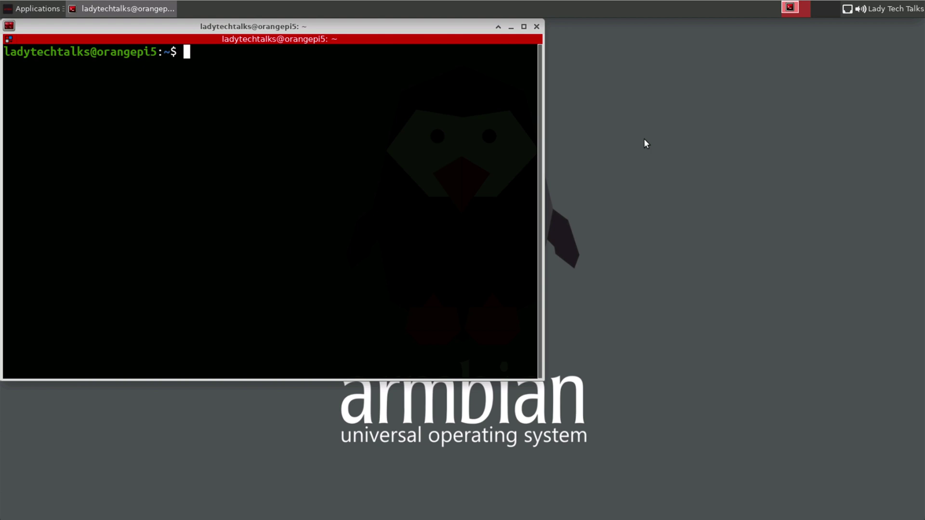
- Refresh the package lists with sudo apt update, entering the user password
{"action": "type", "text": "sudo"}
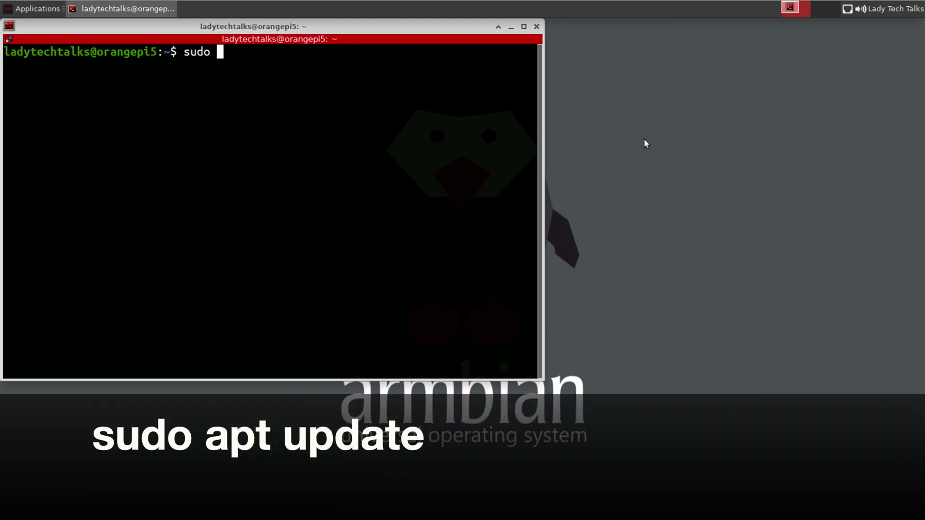
{"action": "type", "text": " apt update"}
{"action": "key", "text": "Return"}
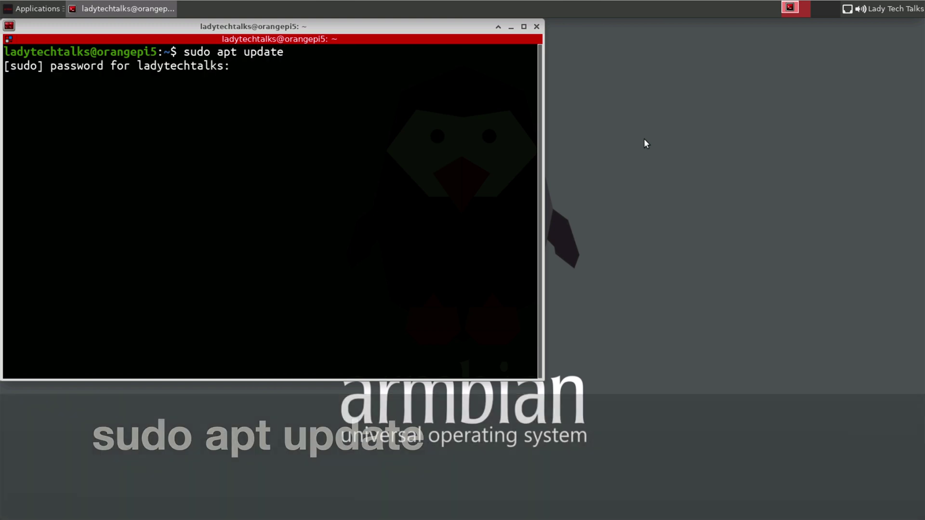
{"action": "key", "text": "Return"}
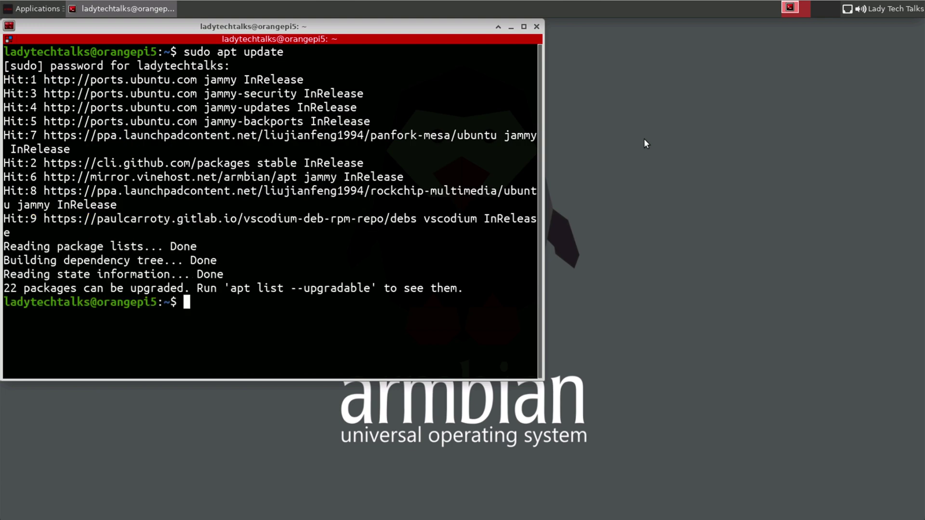
- Run sudo apt dist-upgrade, confirm with y, then clear the terminal
{"action": "type", "text": "sudo "}
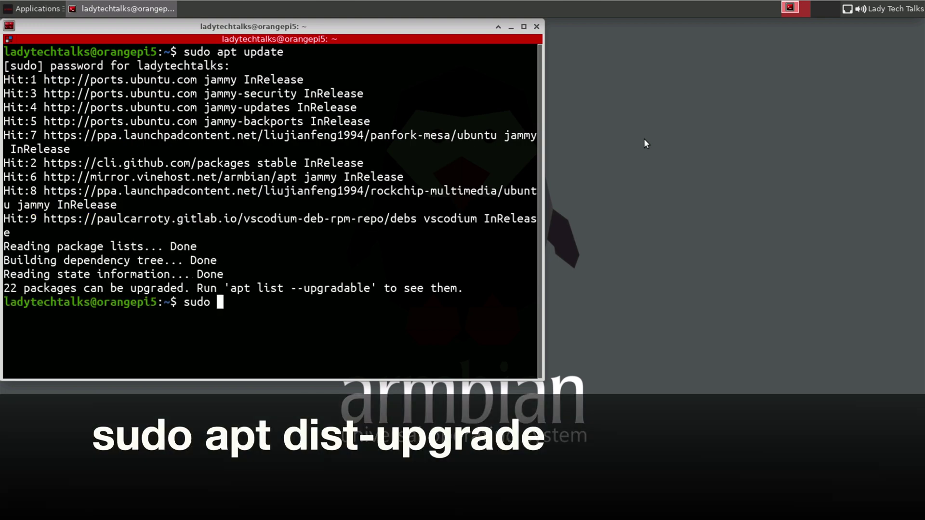
{"action": "type", "text": "apt dis"}
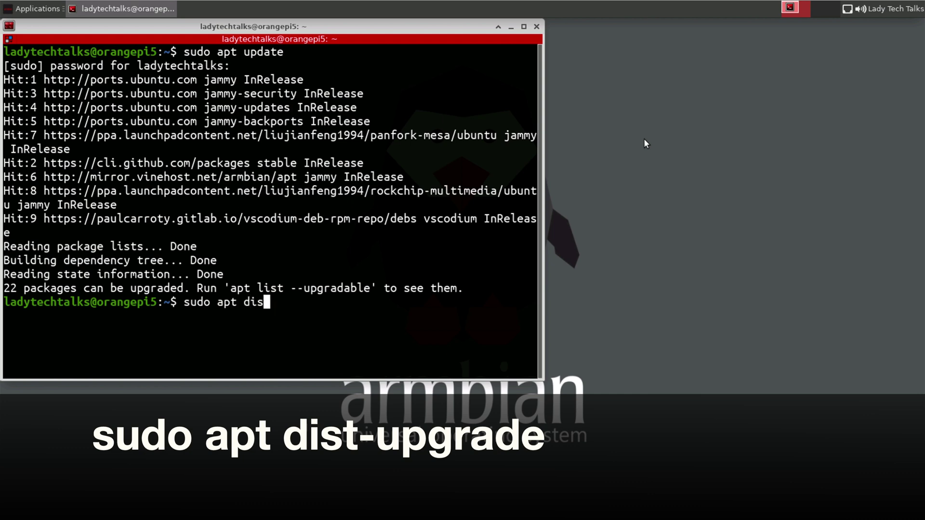
{"action": "type", "text": "t-upgrade"}
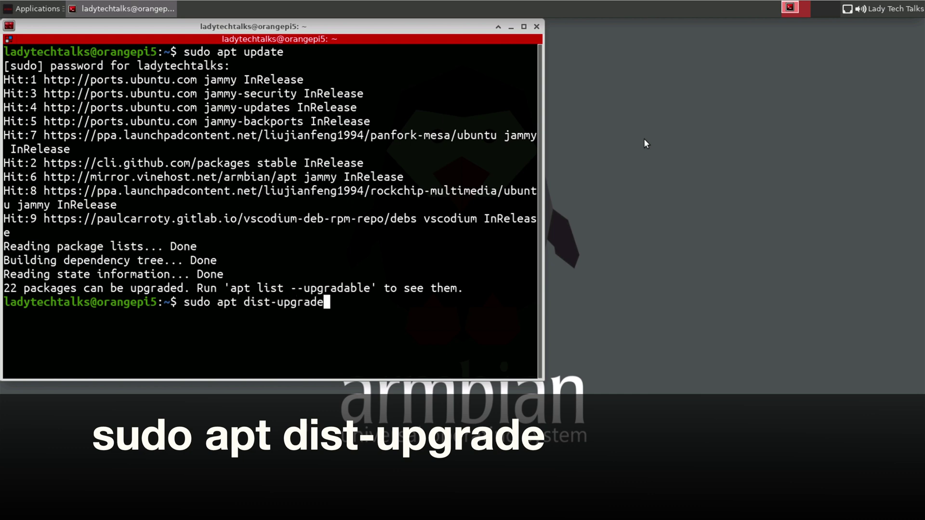
{"action": "key", "text": "Return"}
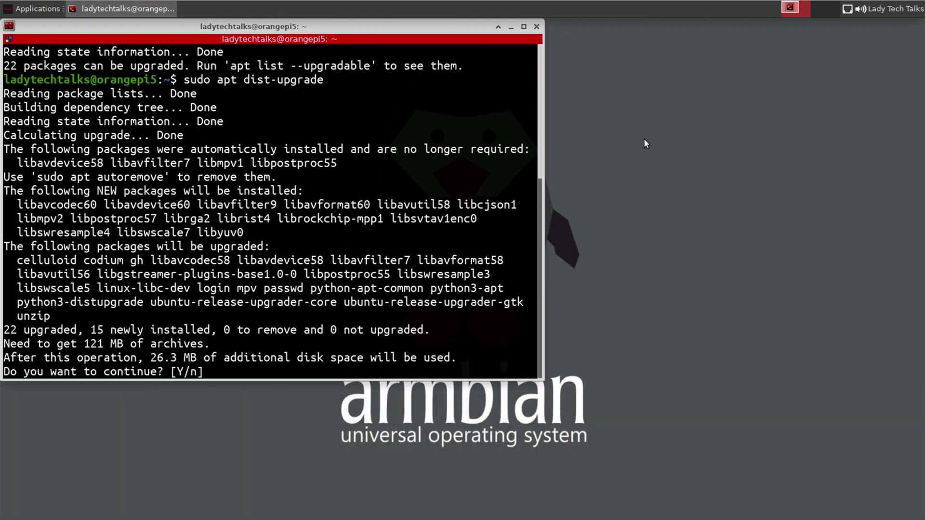
{"action": "type", "text": "y"}
{"action": "key", "text": "Return"}
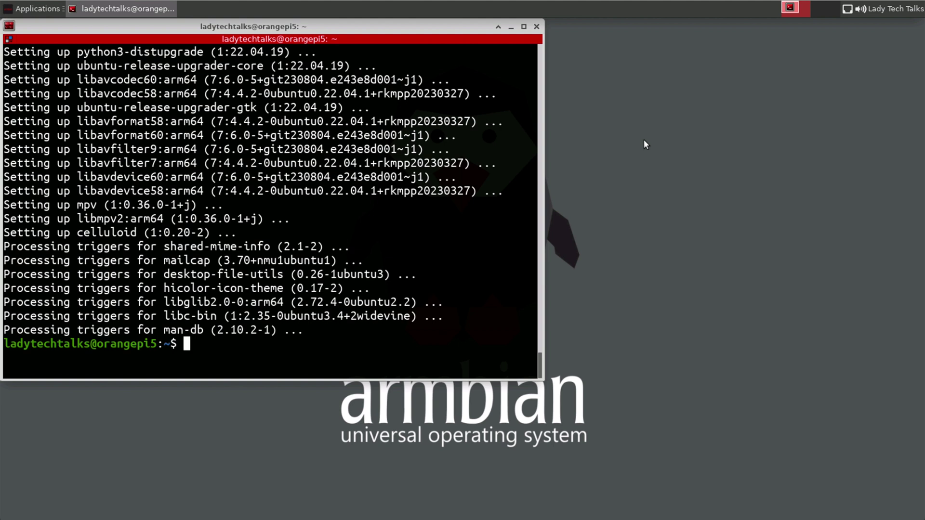
{"action": "type", "text": "clear"}
{"action": "key", "text": "Return"}
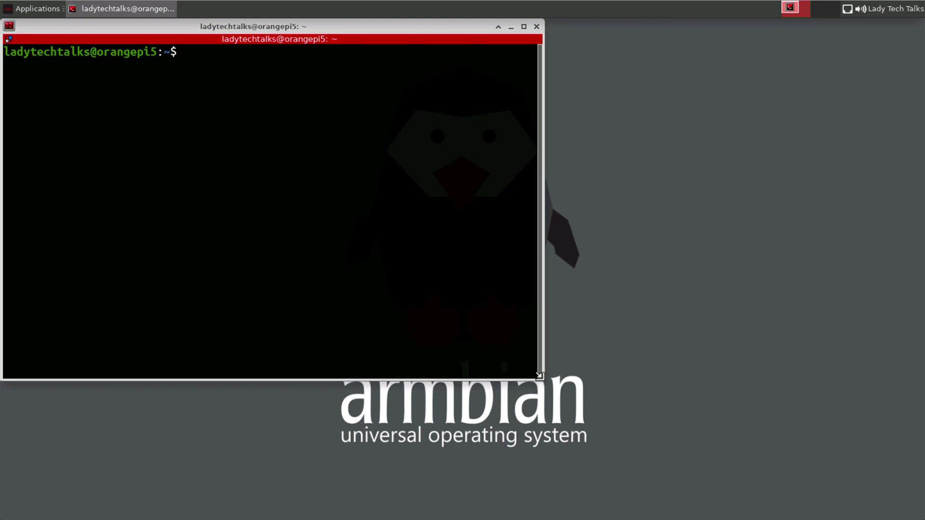
- Enlarge the terminal window and launch sudo armbian-config
{"action": "left_click_drag", "start_coordinate": [544, 385], "coordinate": [682, 459]}
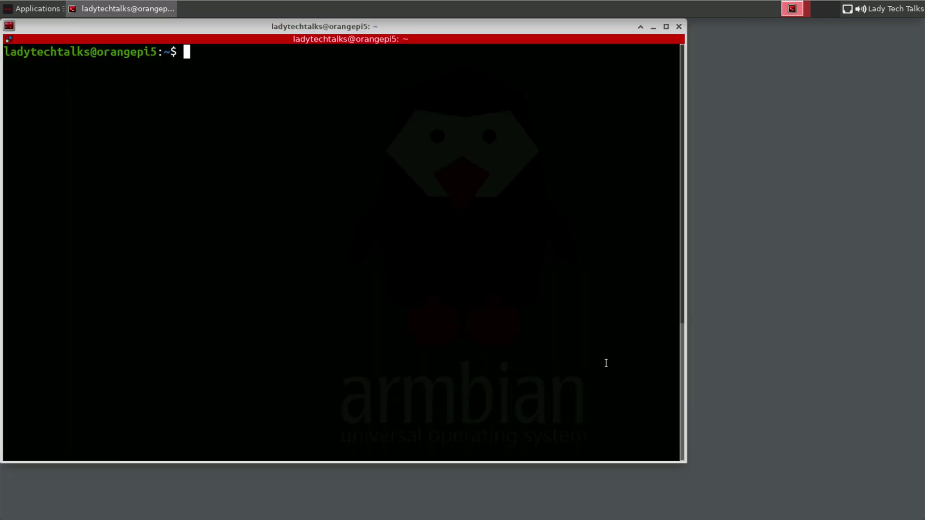
{"action": "type", "text": "sudo"}
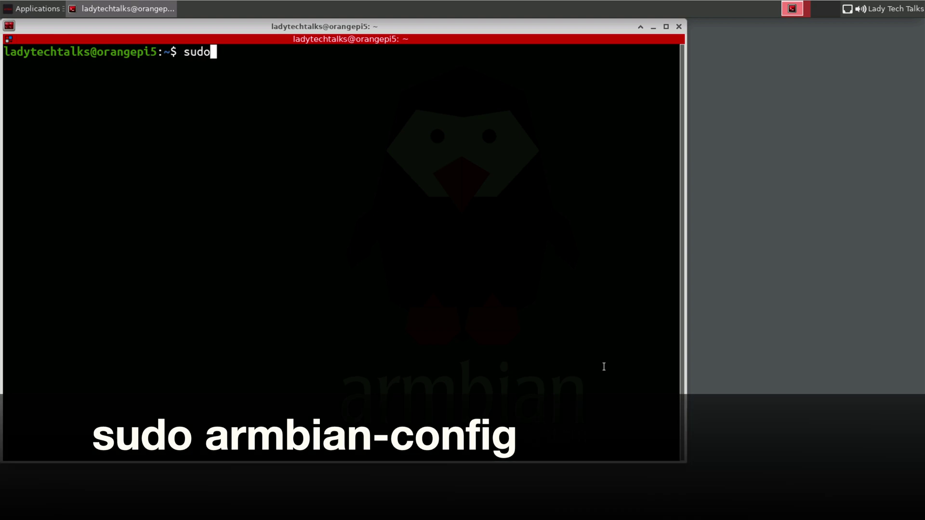
{"action": "type", "text": " armbian-config"}
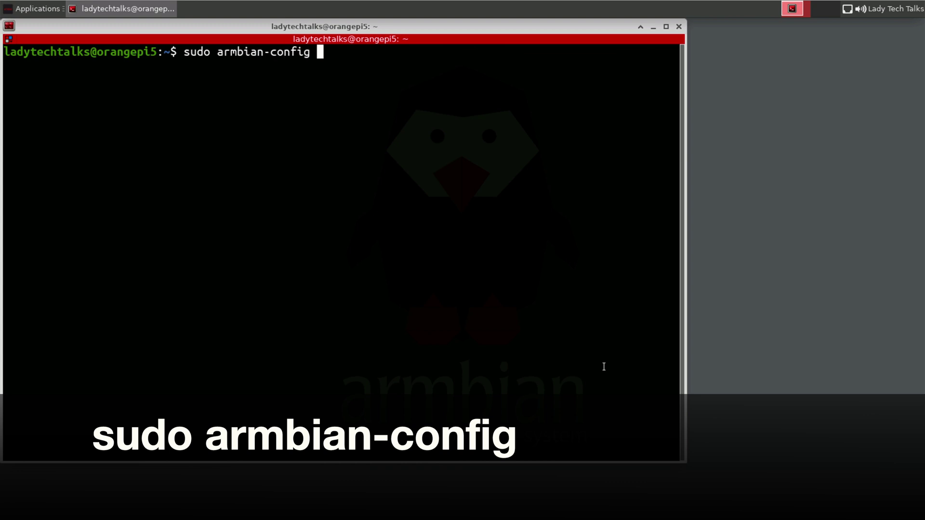
{"action": "key", "text": "Return"}
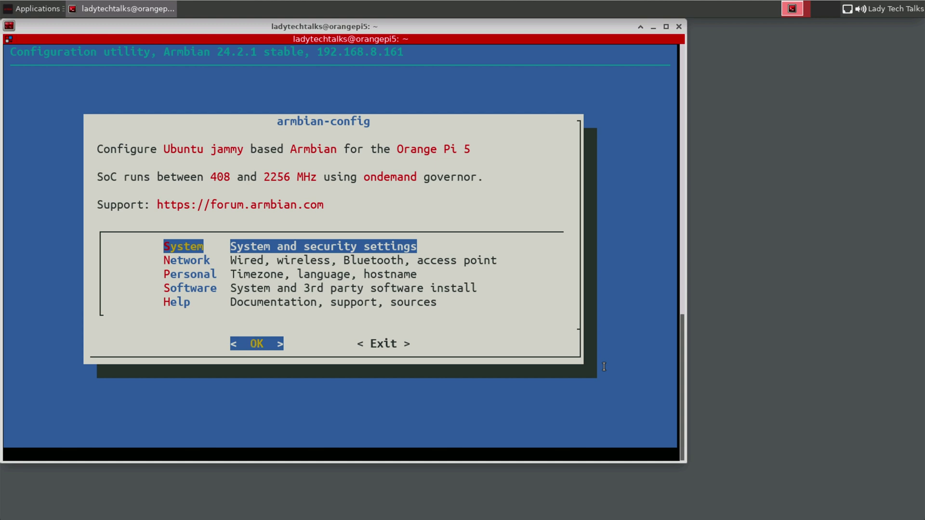
- Open System settings and go into the SSH daemon options
{"action": "key", "text": "Down"}
{"action": "key", "text": "Up"}
{"action": "key", "text": "Return"}
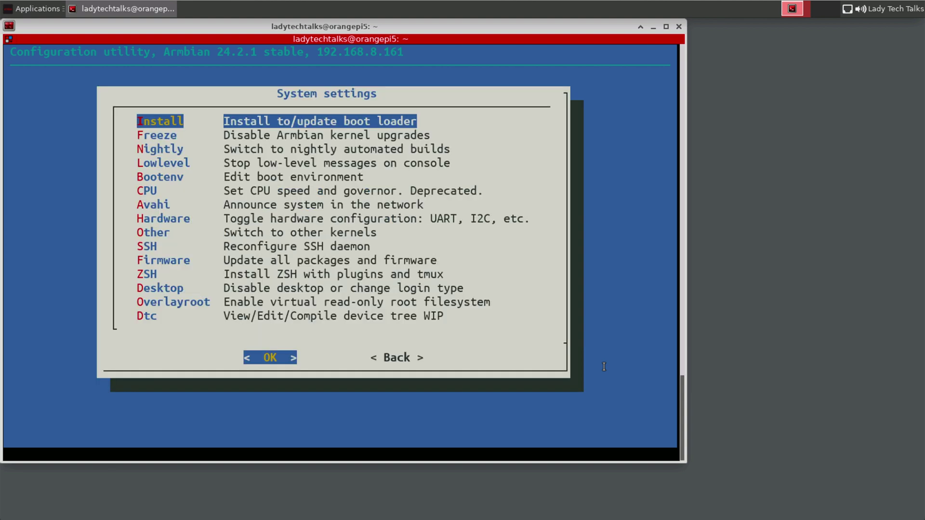
{"action": "key", "text": "Down"}
{"action": "key", "text": "Down"}
{"action": "key", "text": "Down"}
{"action": "key", "text": "Down"}
{"action": "key", "text": "Down"}
{"action": "key", "text": "Down"}
{"action": "key", "text": "Down"}
{"action": "key", "text": "Down"}
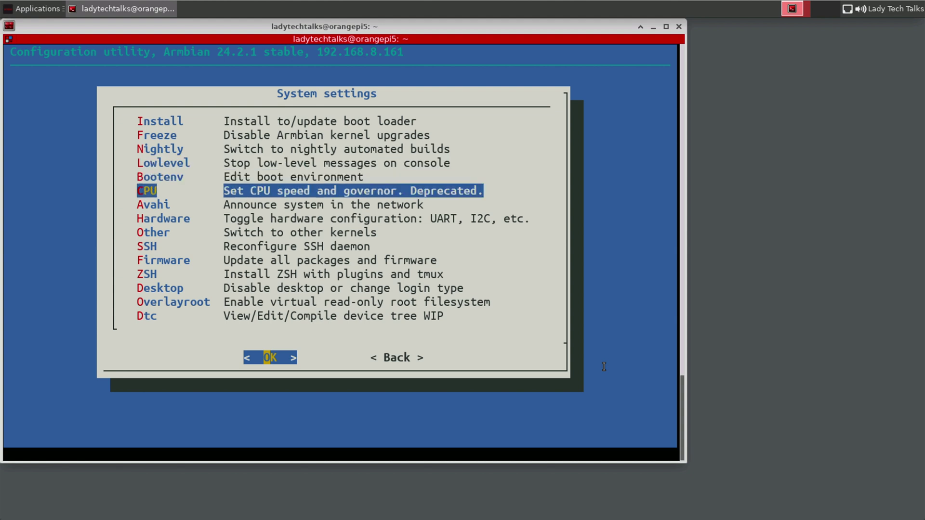
{"action": "key", "text": "Down"}
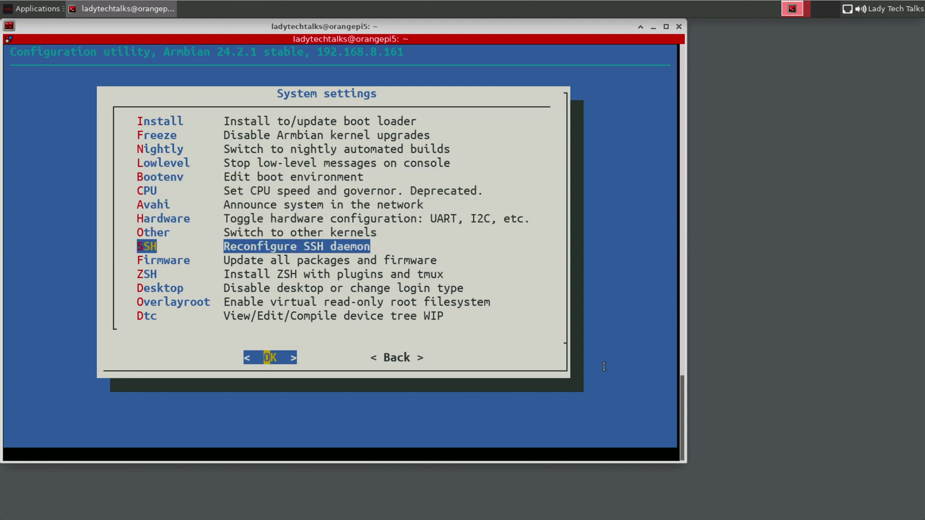
{"action": "key", "text": "Return"}
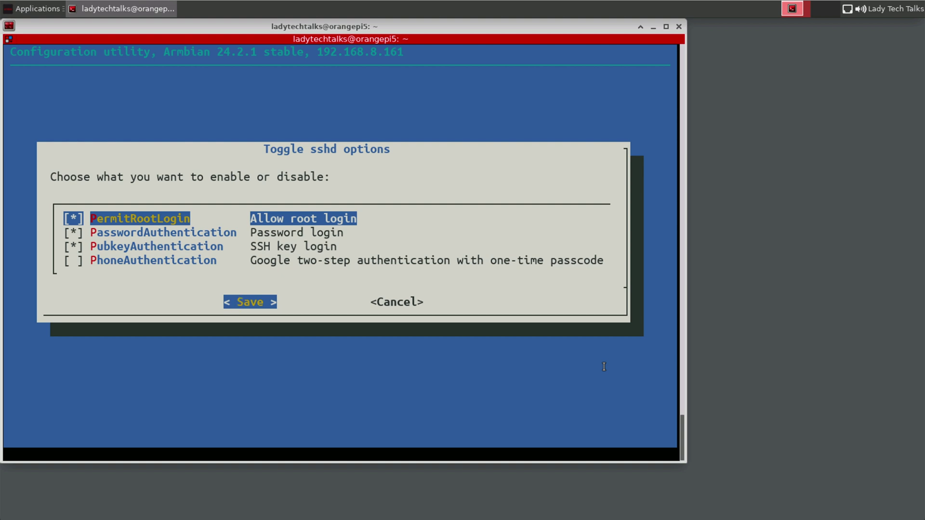
- Toggle root login and step through the SSH options, then cancel without saving
{"action": "key", "text": "space"}
{"action": "key", "text": "Down"}
{"action": "key", "text": "Down"}
{"action": "key", "text": "Down"}
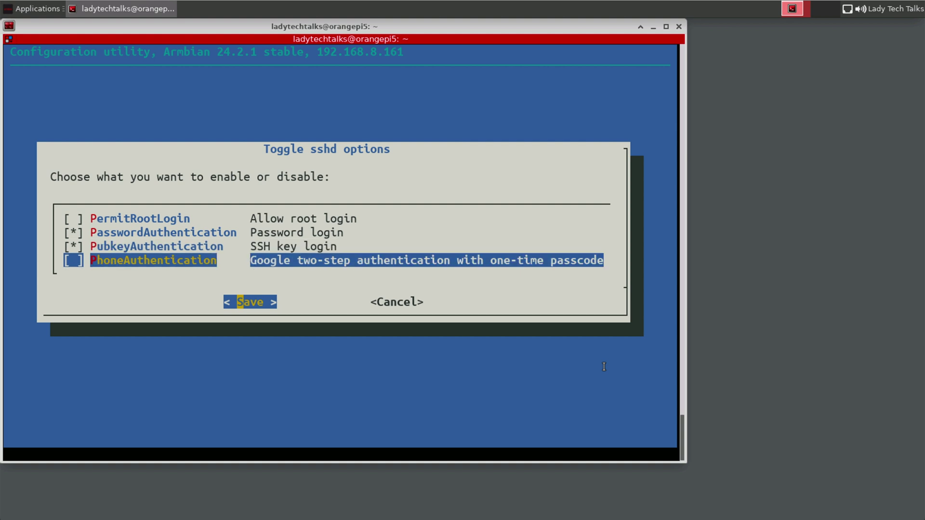
{"action": "key", "text": "Return"}
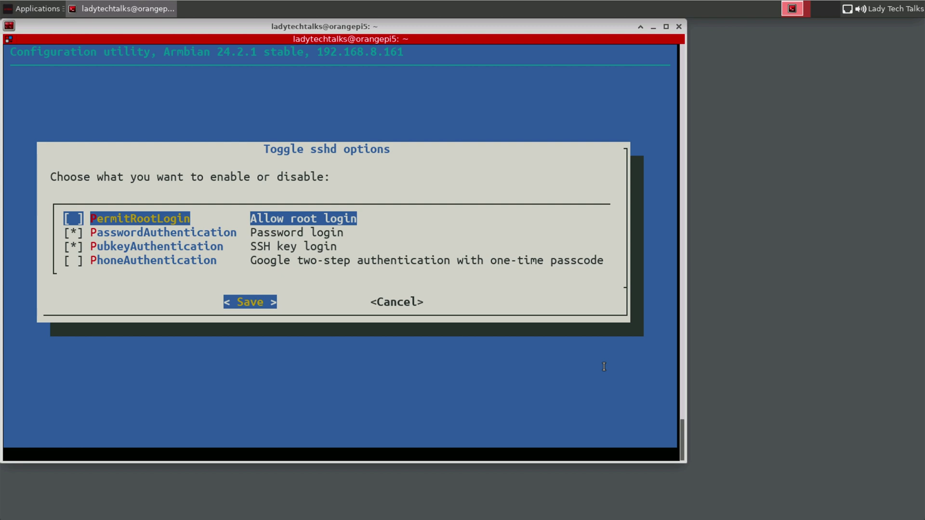
{"action": "key", "text": "Tab"}
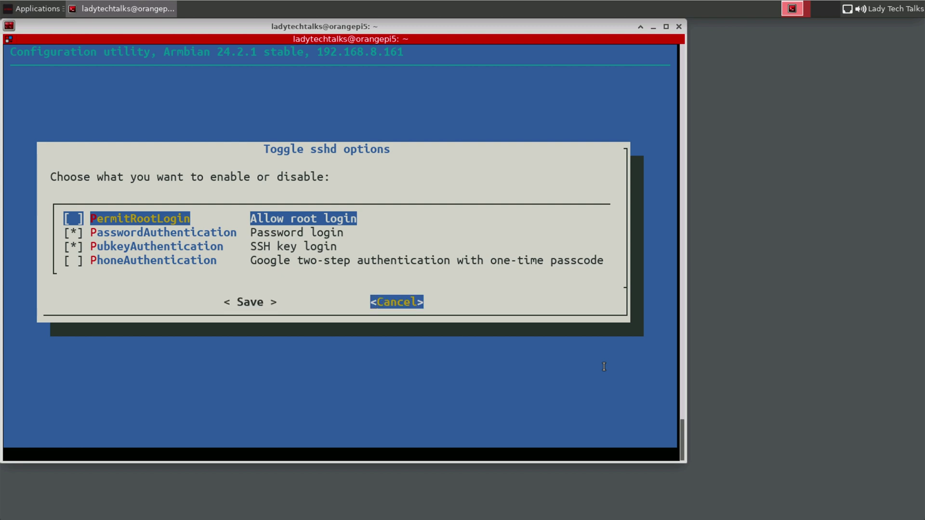
{"action": "key", "text": "Return"}
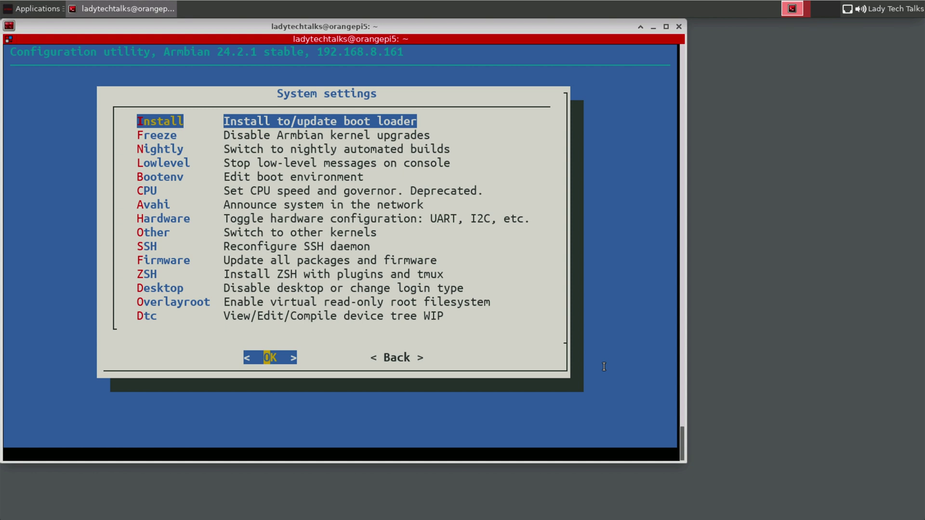
- Choose Back in System settings to return to the main armbian-config menu
{"action": "key", "text": "Tab"}
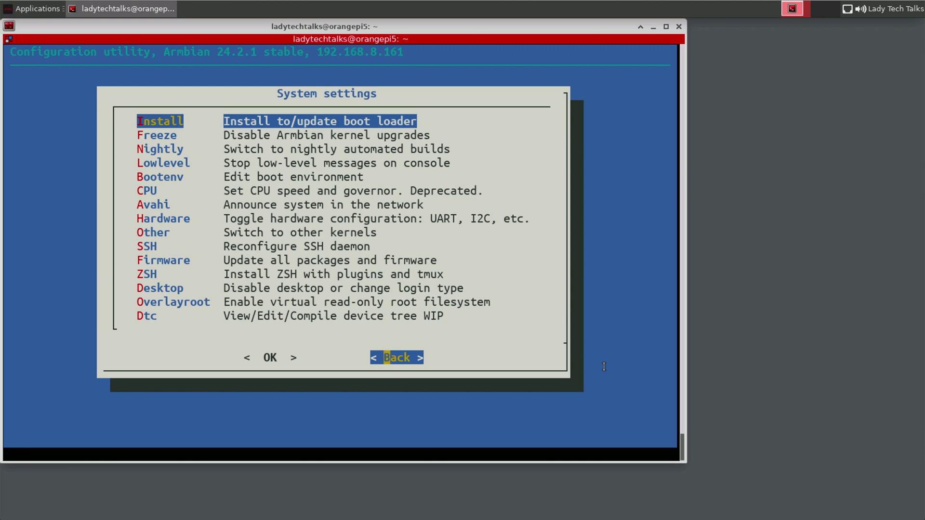
{"action": "key", "text": "Return"}
{"action": "key", "text": "Down"}
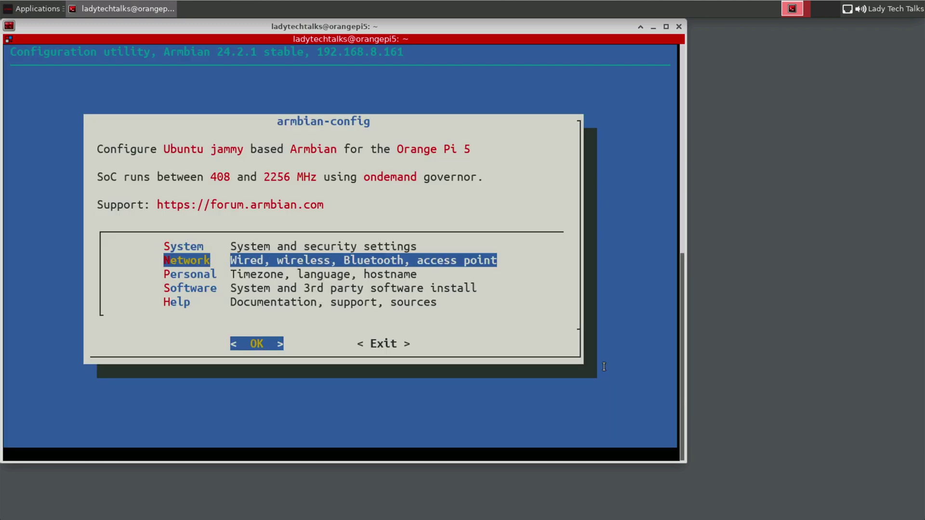
{"action": "key", "text": "Down"}
{"action": "key", "text": "Down"}
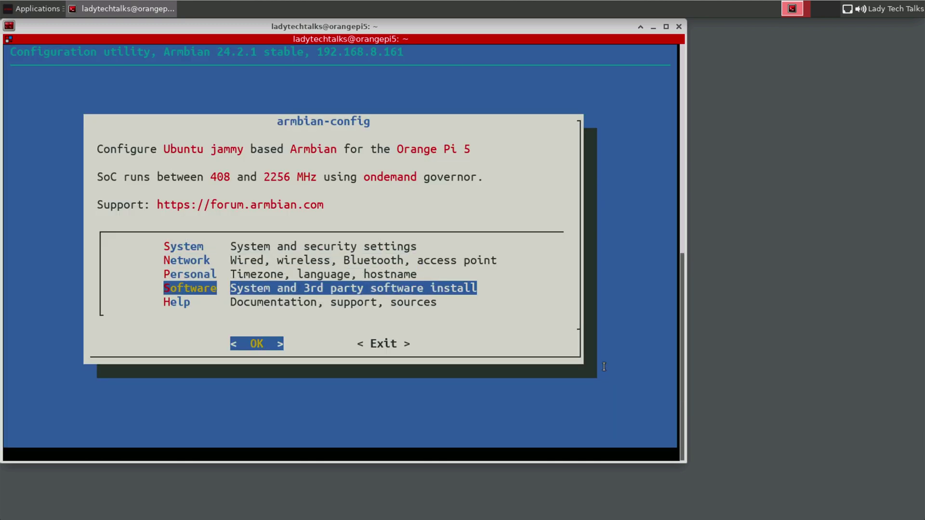
- Open the System and 3rd party software menu and browse its Softy, Monitor and Benchmarking entries
{"action": "key", "text": "Return"}
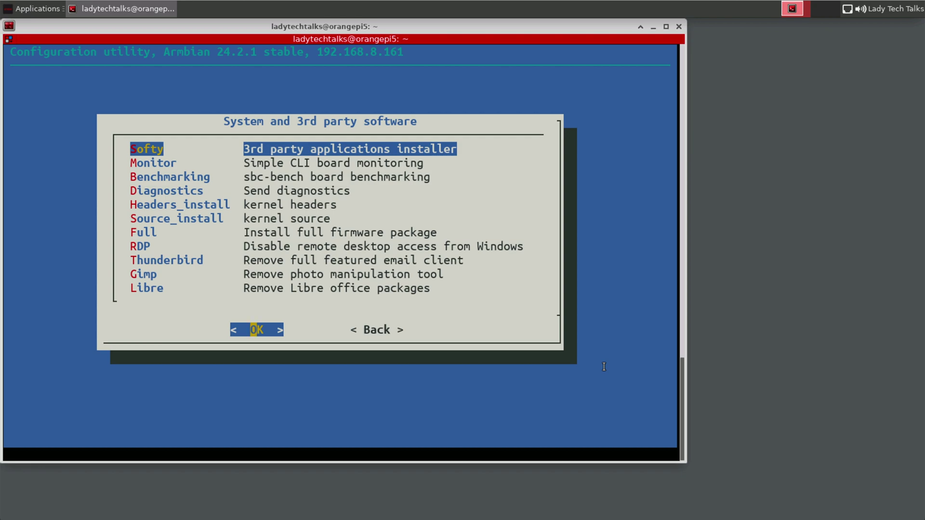
{"action": "key", "text": "Down"}
{"action": "key", "text": "Up"}
{"action": "key", "text": "Down"}
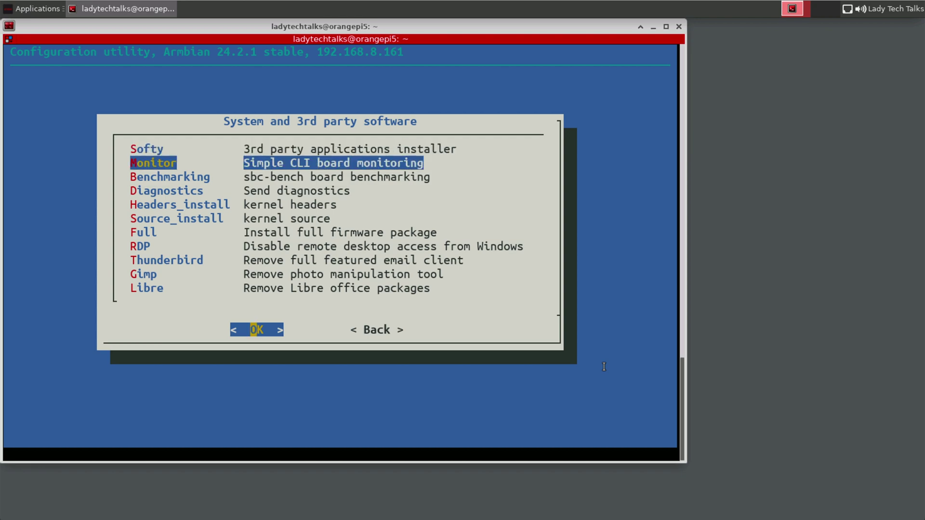
{"action": "key", "text": "Down"}
{"action": "key", "text": "Down"}
{"action": "key", "text": "Down"}
{"action": "key", "text": "Down"}
{"action": "key", "text": "Down"}
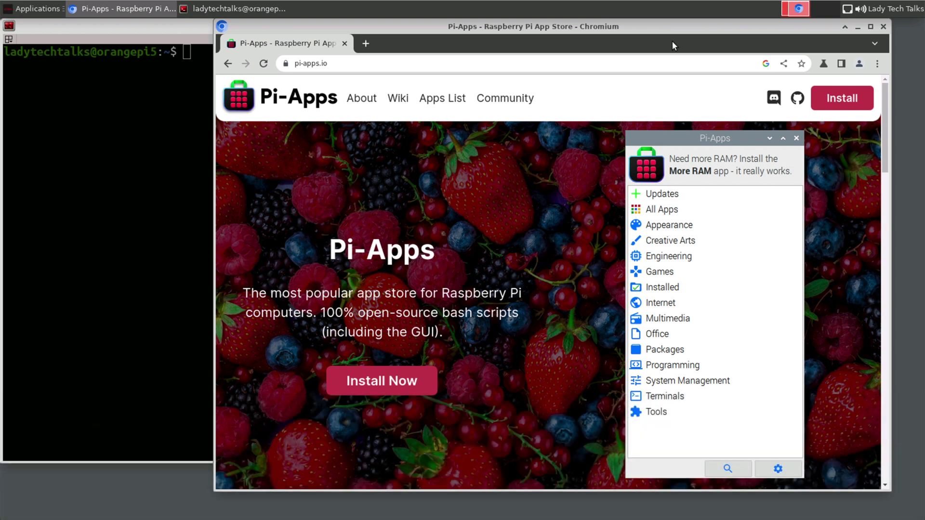
- Open the pi-apps.io Install page and select the wget one-line install command
{"action": "left_click", "coordinate": [822, 87]}
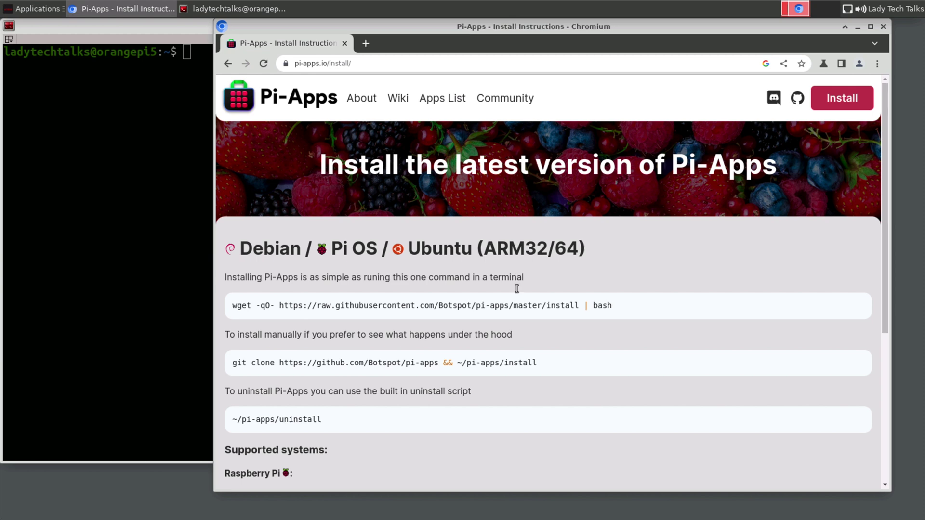
{"action": "triple_click", "coordinate": [515, 304]}
{"action": "key", "text": "ctrl+c"}
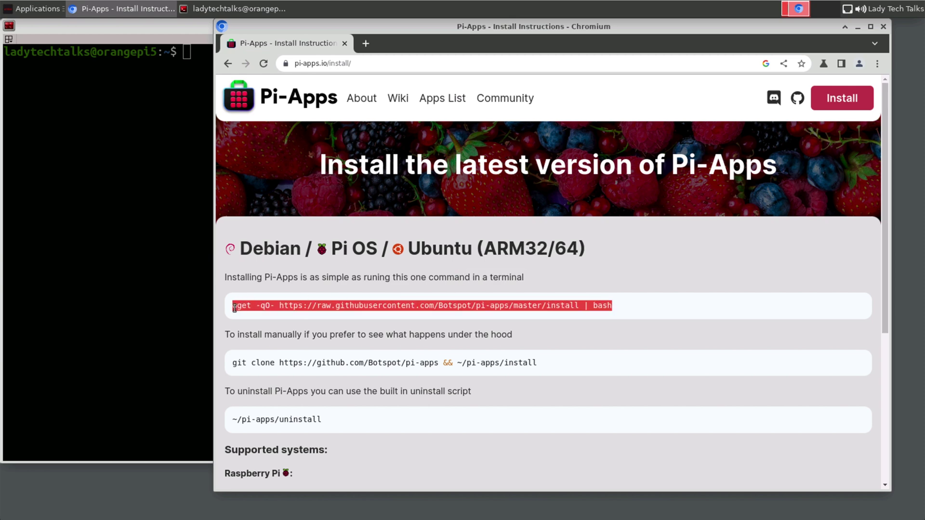
- Paste the wget Pi-Apps install command into the terminal, run it, and close the terminal
{"action": "left_click", "coordinate": [156, 33]}
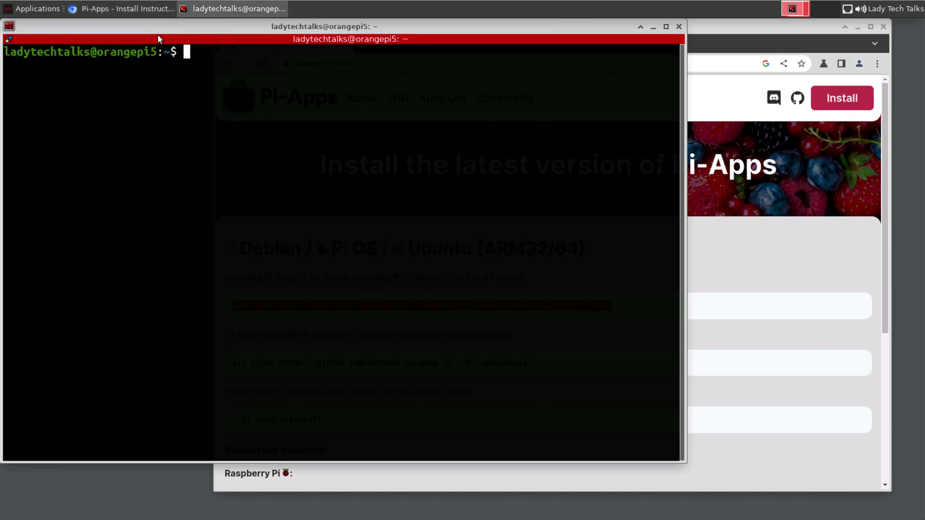
{"action": "right_click", "coordinate": [227, 96]}
{"action": "left_click", "coordinate": [250, 117]}
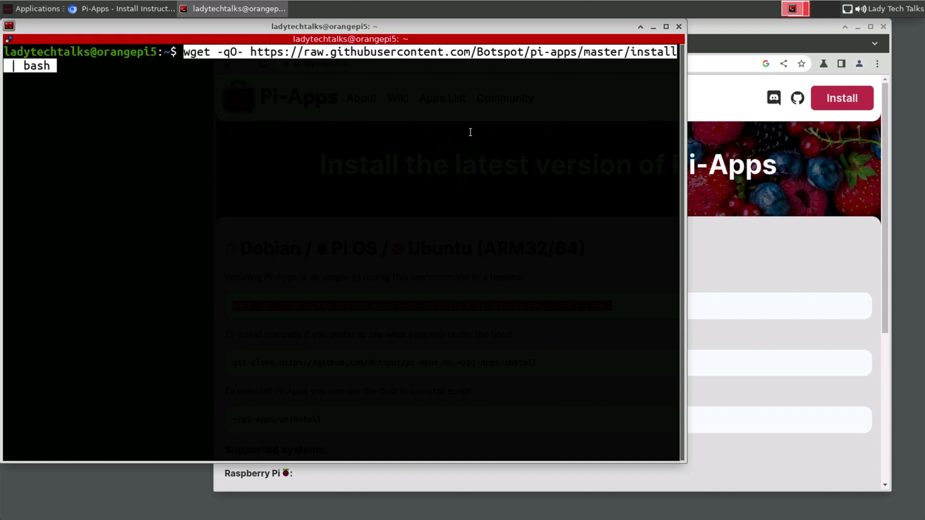
{"action": "key", "text": "Return"}
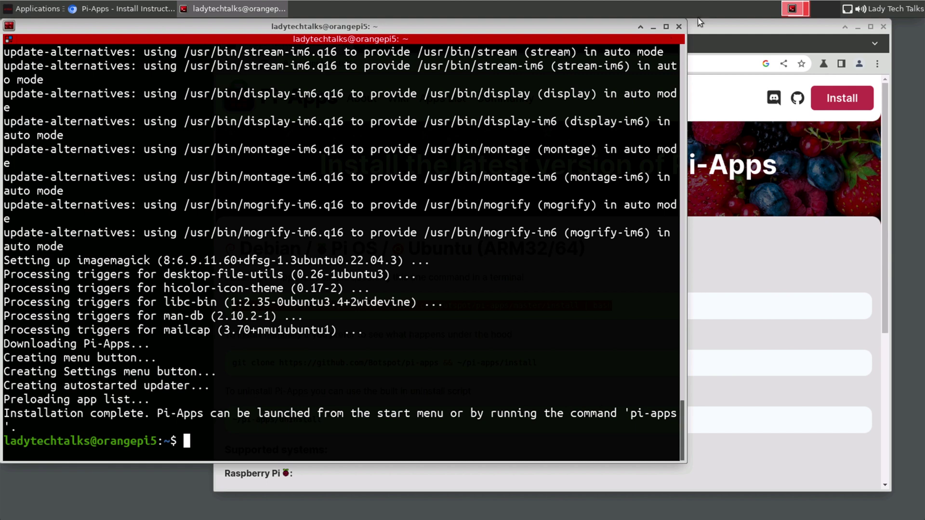
{"action": "left_click", "coordinate": [680, 27]}
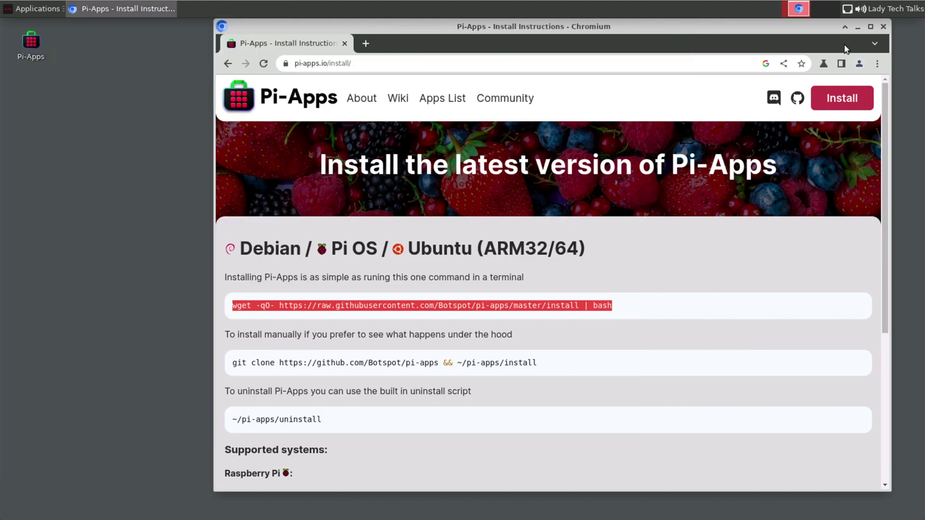
- Close the Chromium window
{"action": "left_click", "coordinate": [883, 27]}
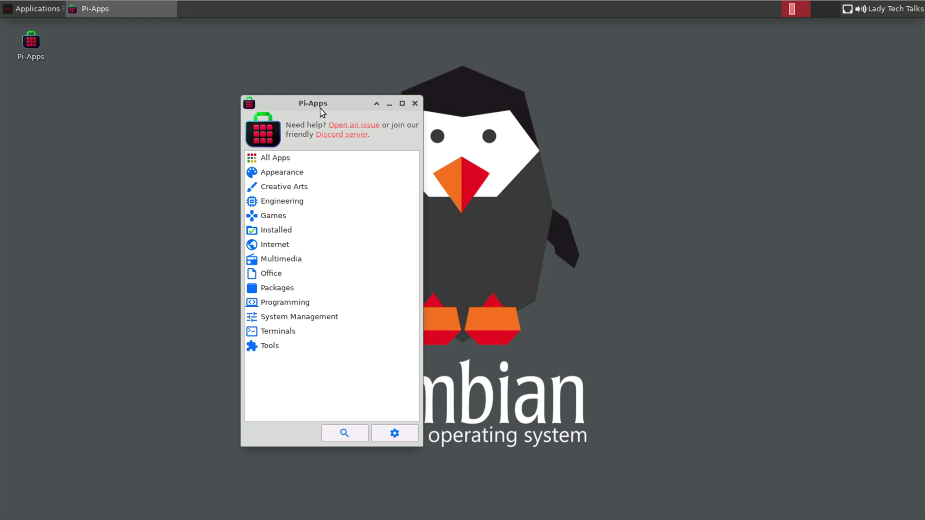
- Install Audacity from Pi-Apps' Multimedia category, entering the sudo password, then close the install window
{"action": "left_click", "coordinate": [287, 259]}
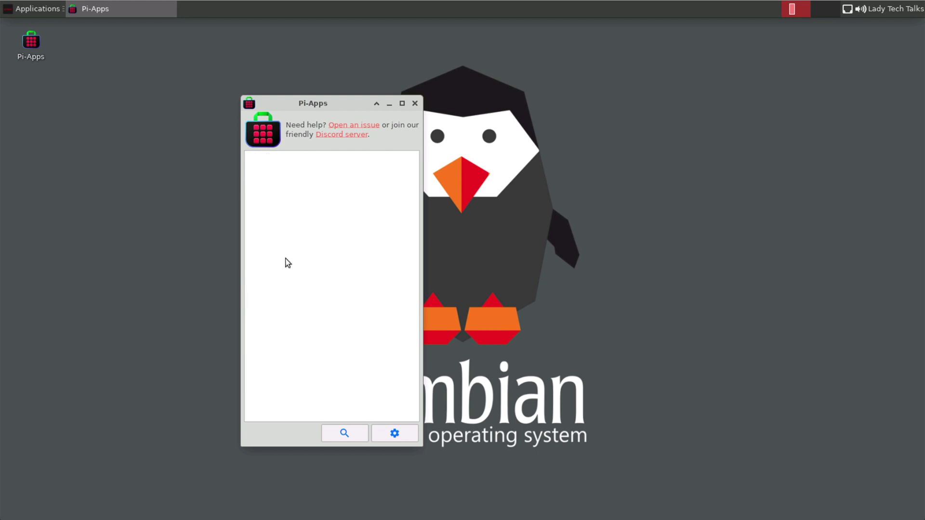
{"action": "left_click", "coordinate": [284, 187]}
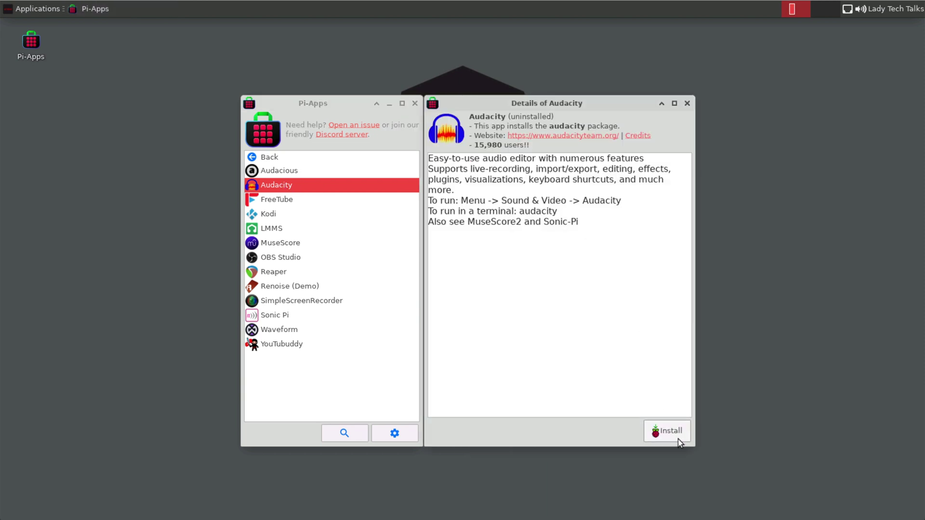
{"action": "left_click", "coordinate": [677, 439]}
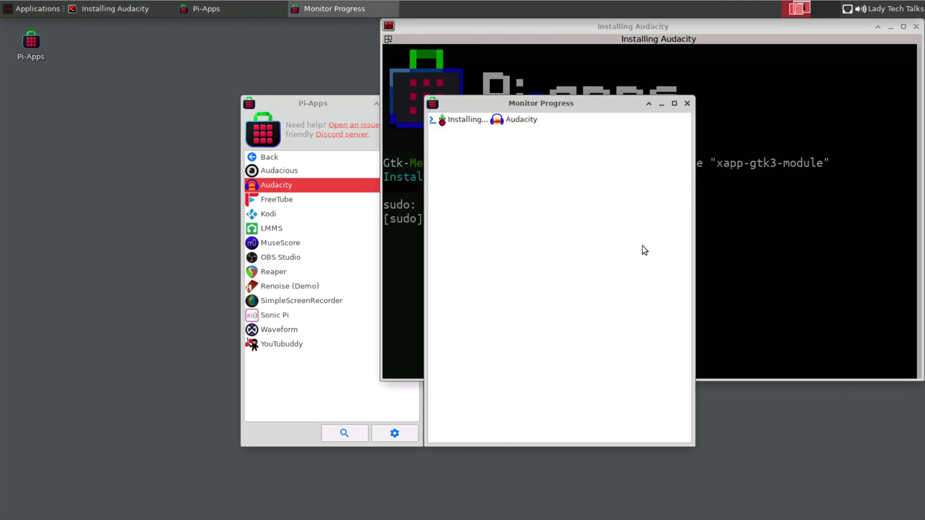
{"action": "left_click_drag", "start_coordinate": [593, 108], "coordinate": [257, 132]}
{"action": "left_click", "coordinate": [648, 246]}
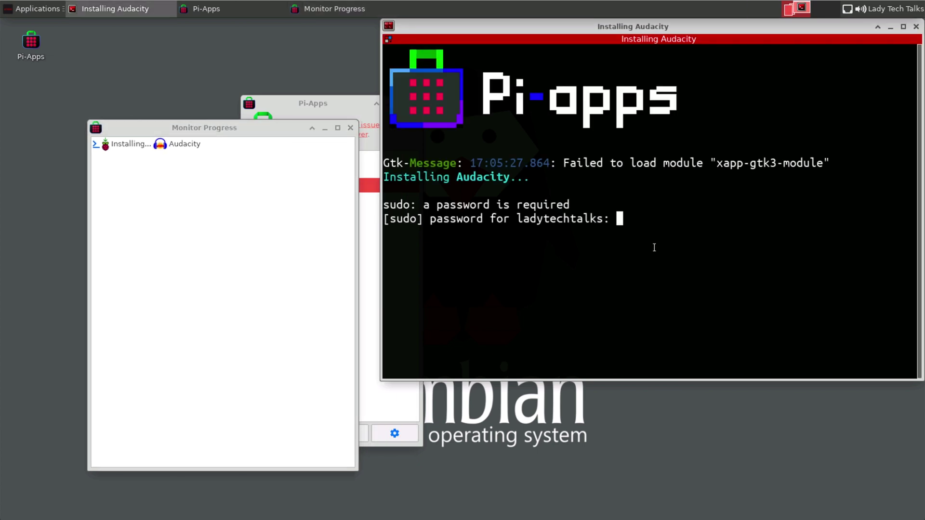
{"action": "key", "text": "Return"}
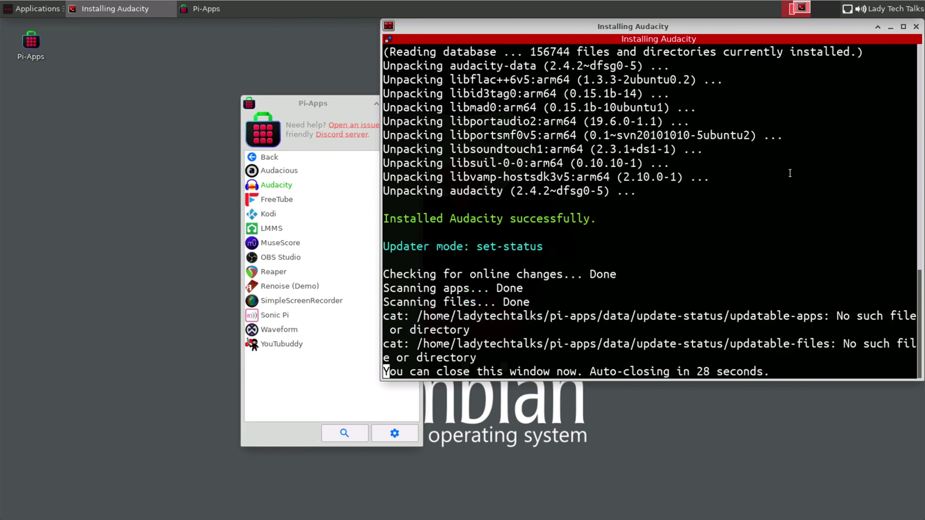
{"action": "left_click", "coordinate": [916, 26]}
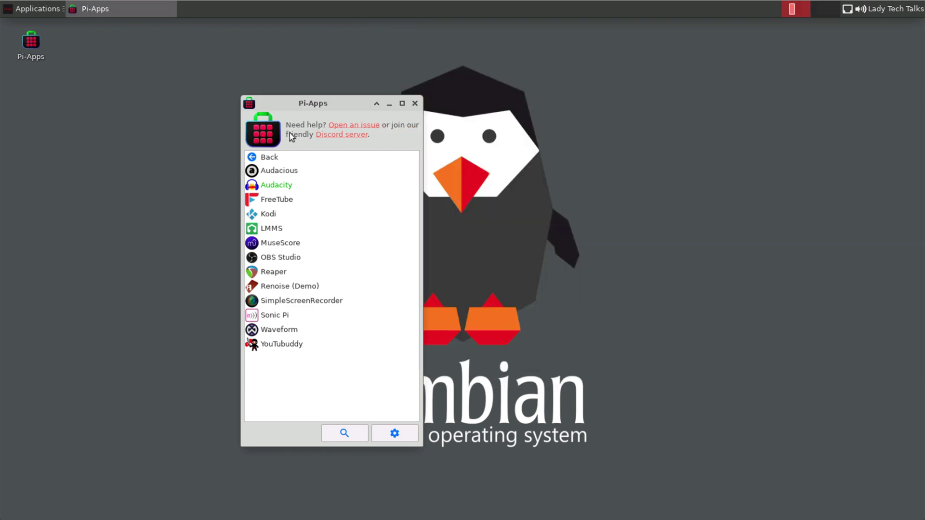
- Launch Audacity from Applications > Multimedia, turn off its start-up welcome screen, and close it
{"action": "left_click", "coordinate": [42, 8]}
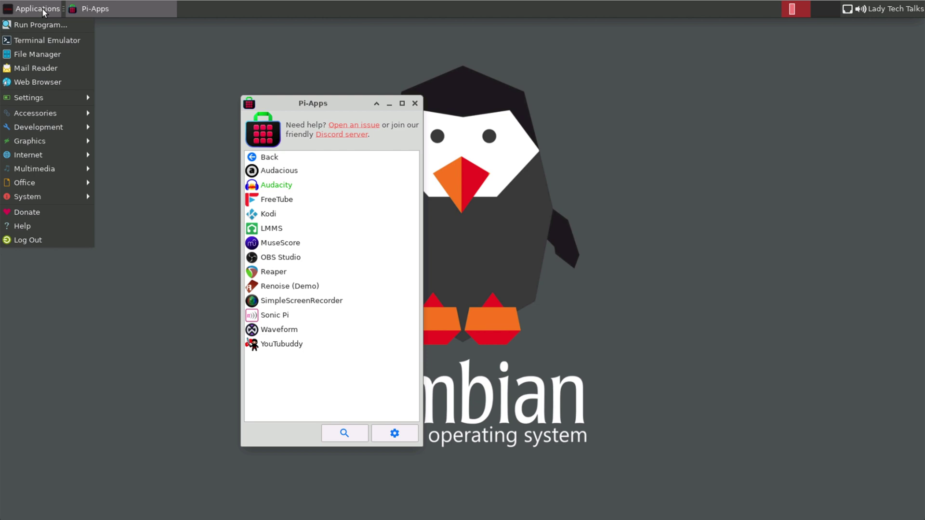
{"action": "mouse_move", "coordinate": [41, 169]}
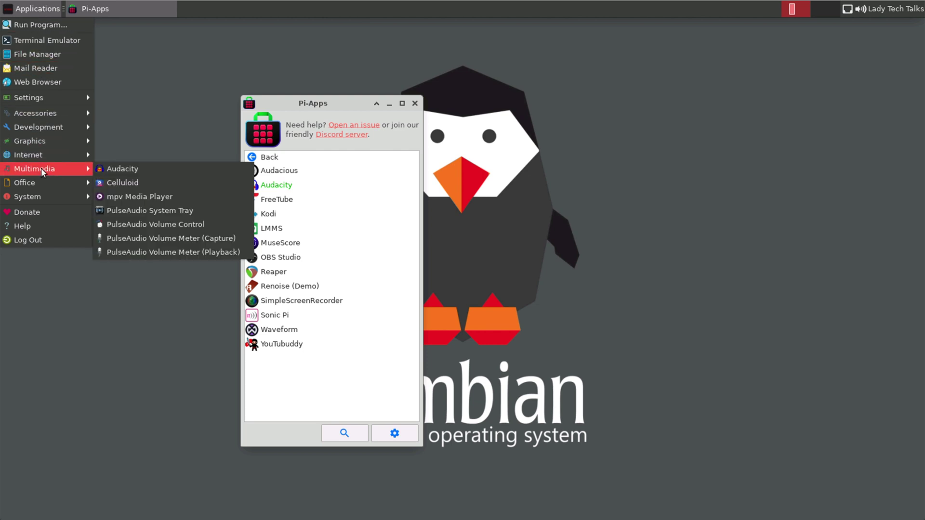
{"action": "left_click", "coordinate": [114, 169]}
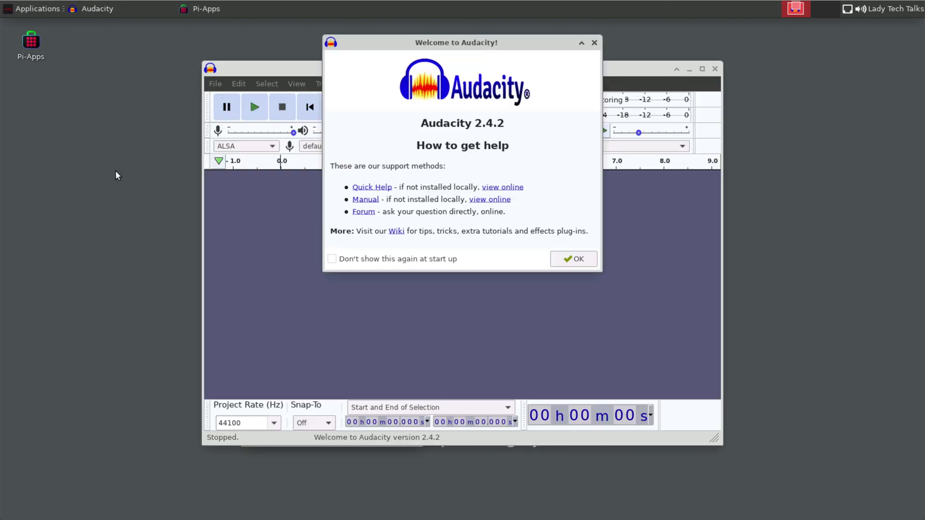
{"action": "left_click", "coordinate": [434, 260]}
{"action": "left_click", "coordinate": [575, 259]}
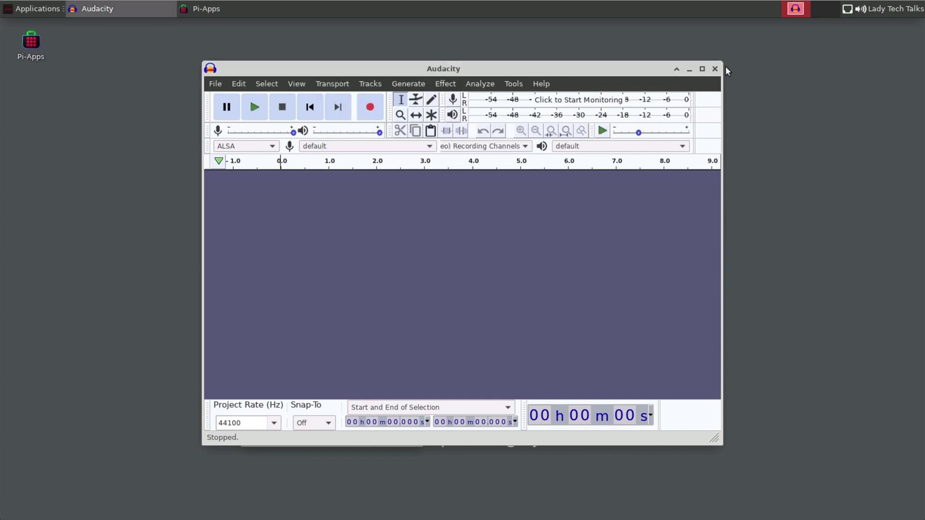
{"action": "left_click", "coordinate": [716, 69]}
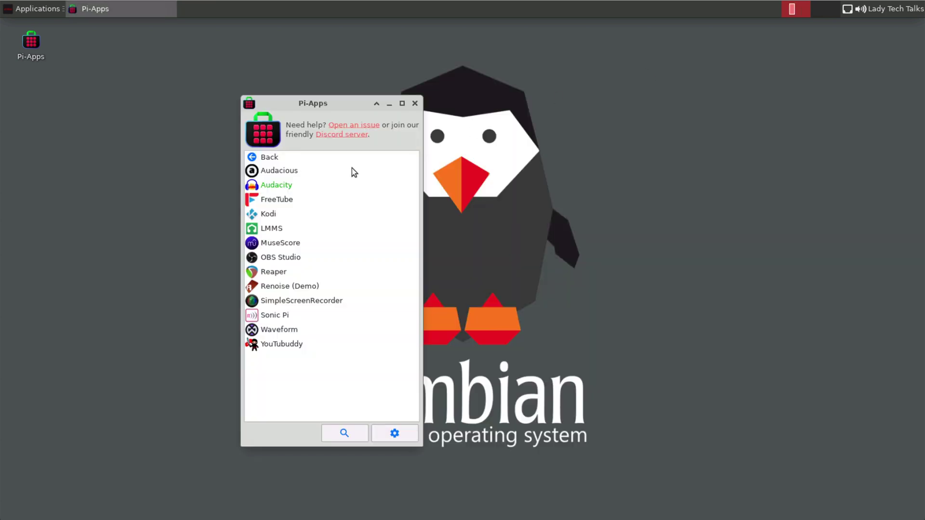
- Go back from the Multimedia list to the Pi-Apps category list
{"action": "left_click", "coordinate": [262, 157]}
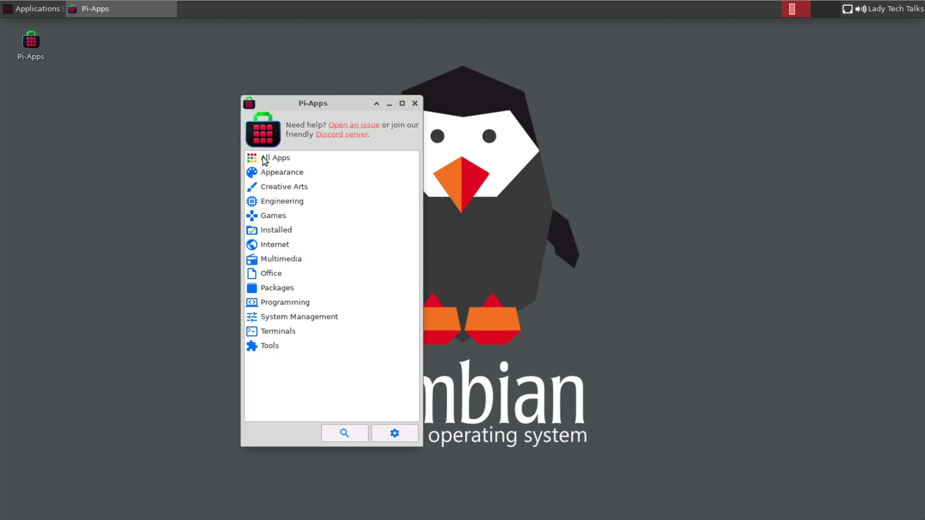